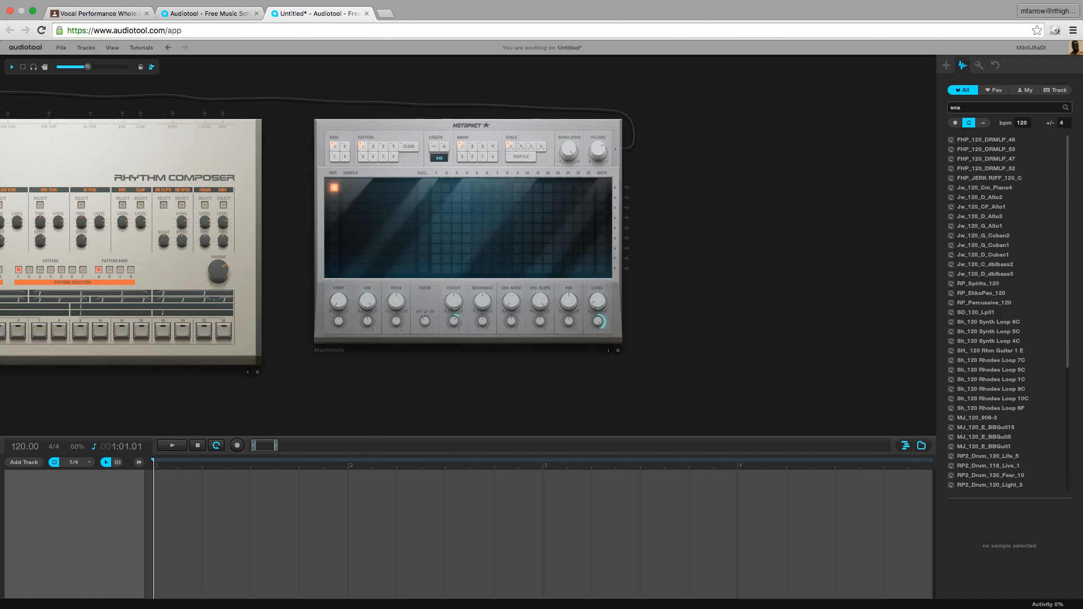
- Search the samples for "snap" and load SNAP_PUSSY into the first slot of the Machiniste
key("Return")
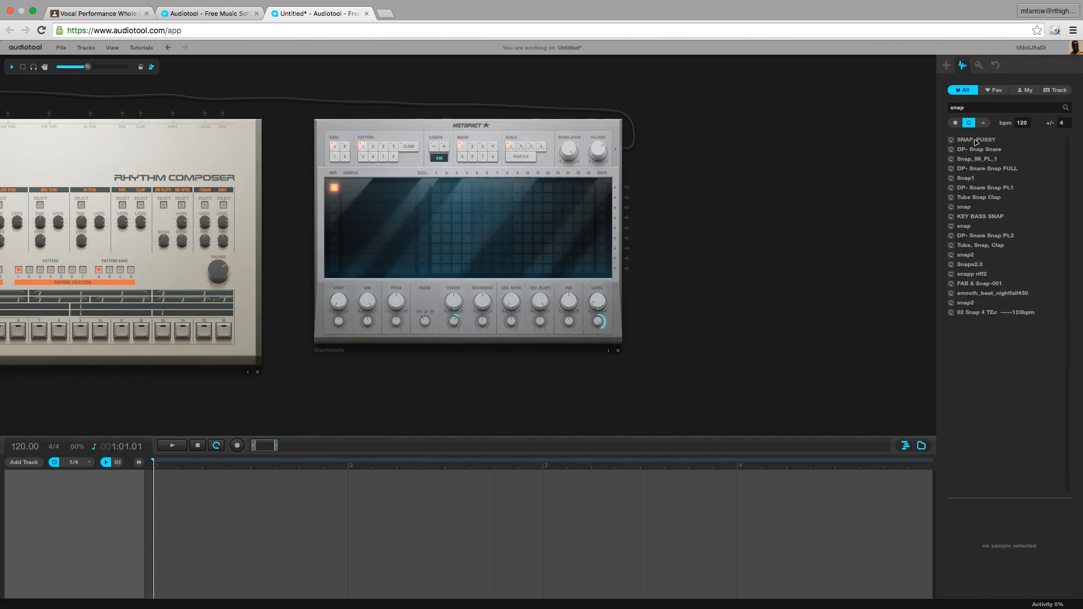
left_click_drag(976, 141, 400, 190)
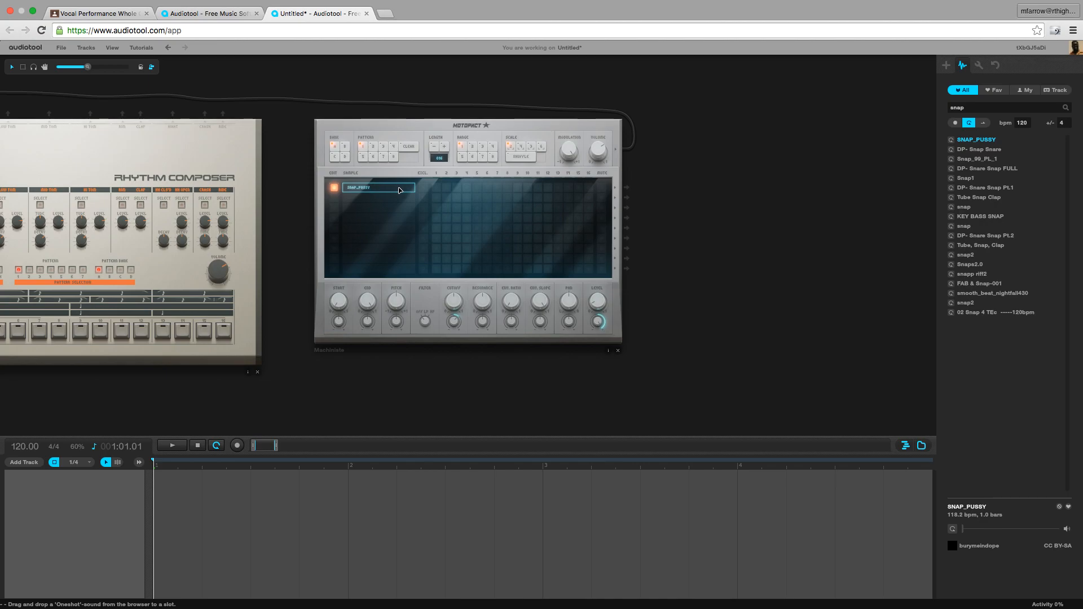
- Place snap hits on steps 5 and 13 of the Machiniste pattern and play it back
left_click_drag(87, 66, 107, 70)
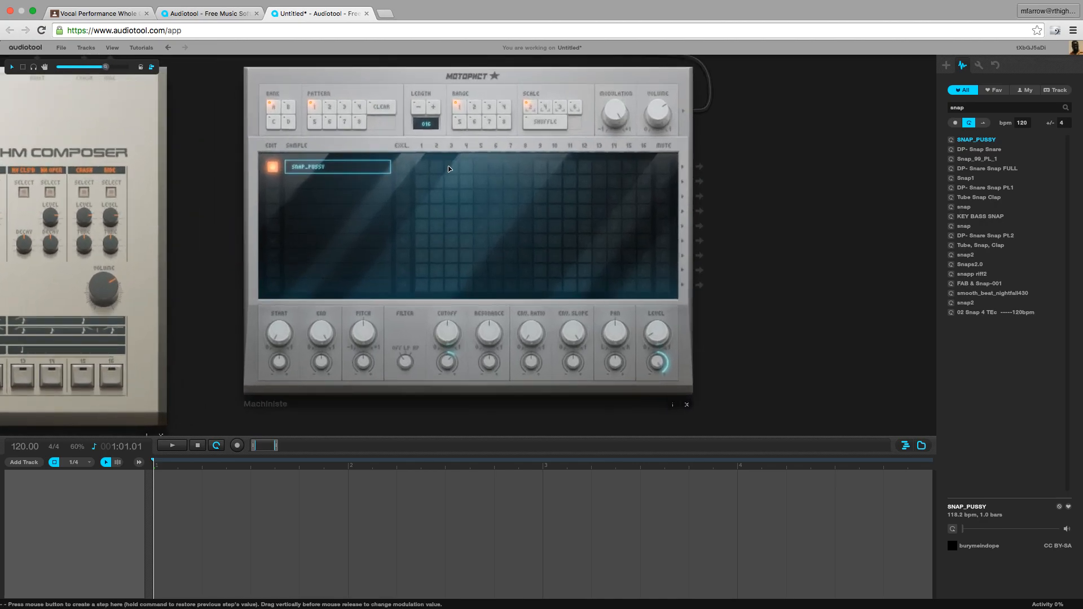
left_click(481, 166)
left_click(597, 167)
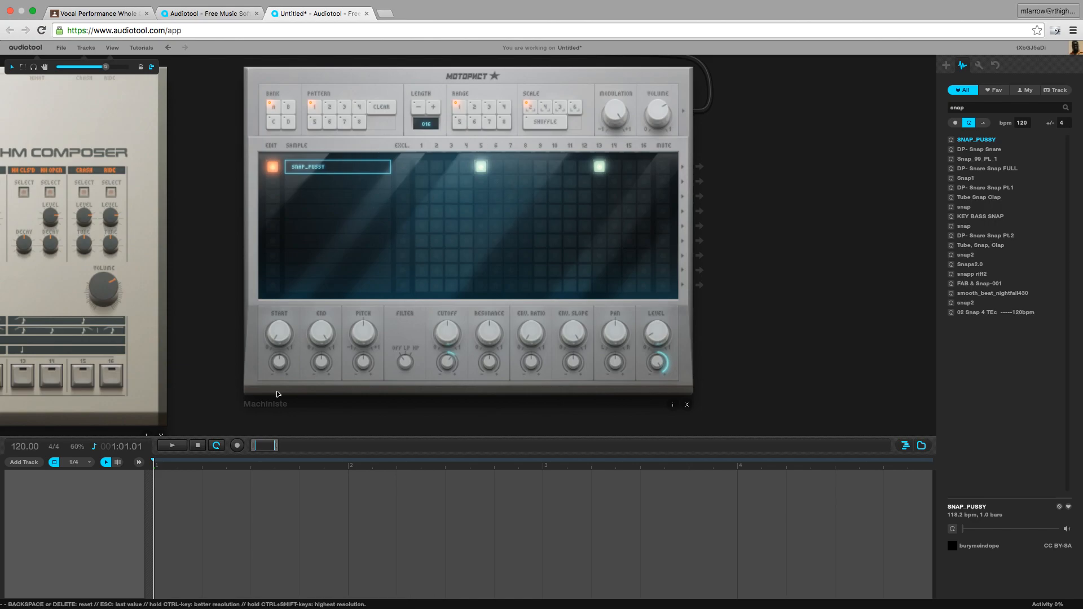
left_click(175, 448)
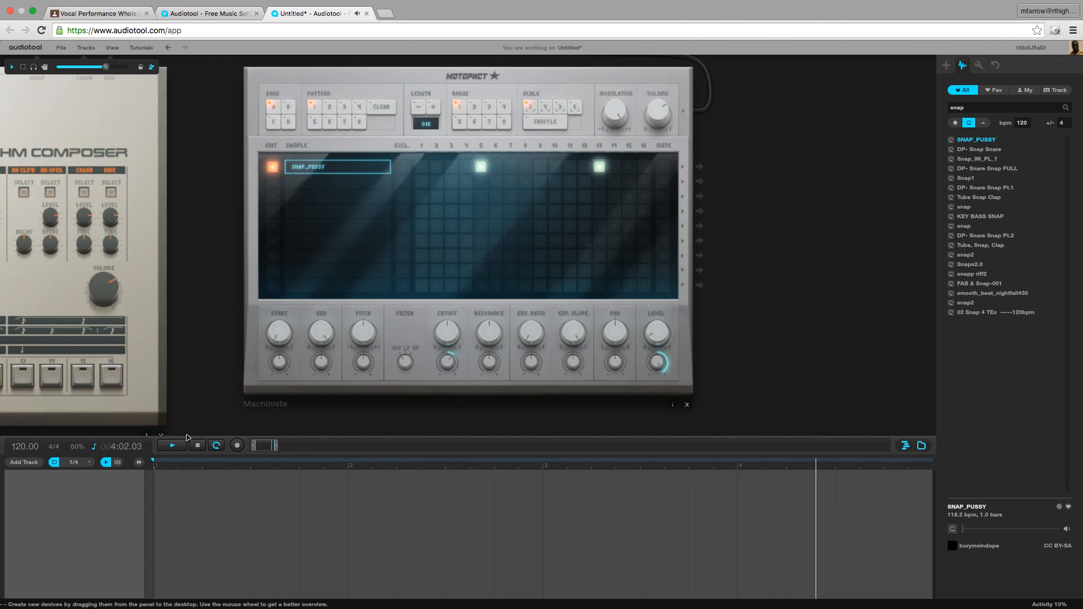
left_click(198, 452)
left_click(198, 452)
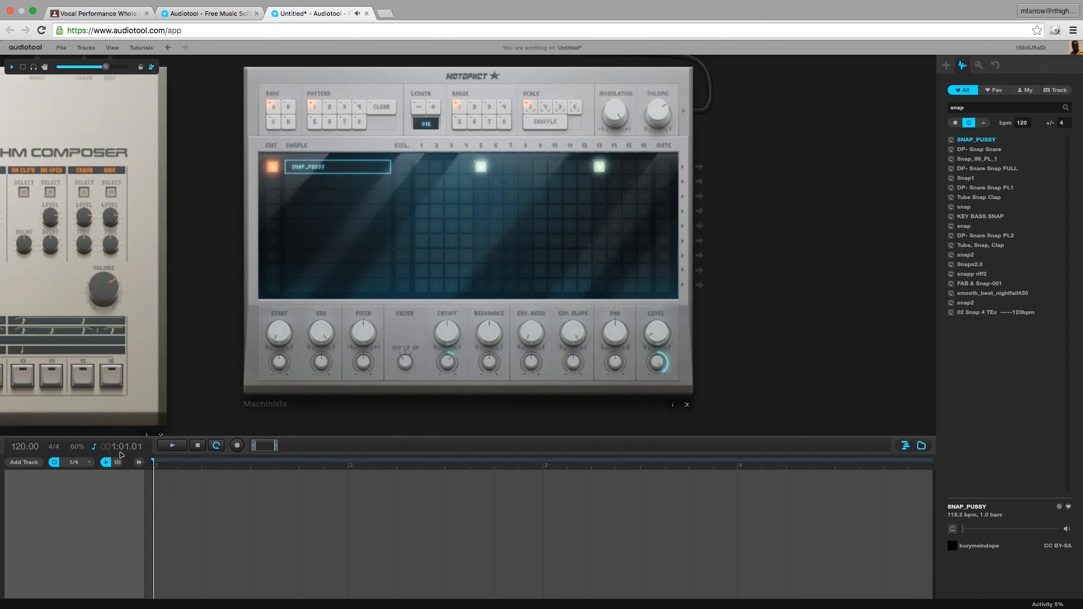
- Set the song tempo to 65 BPM and preview the snap pattern at that speed
double_click(21, 447)
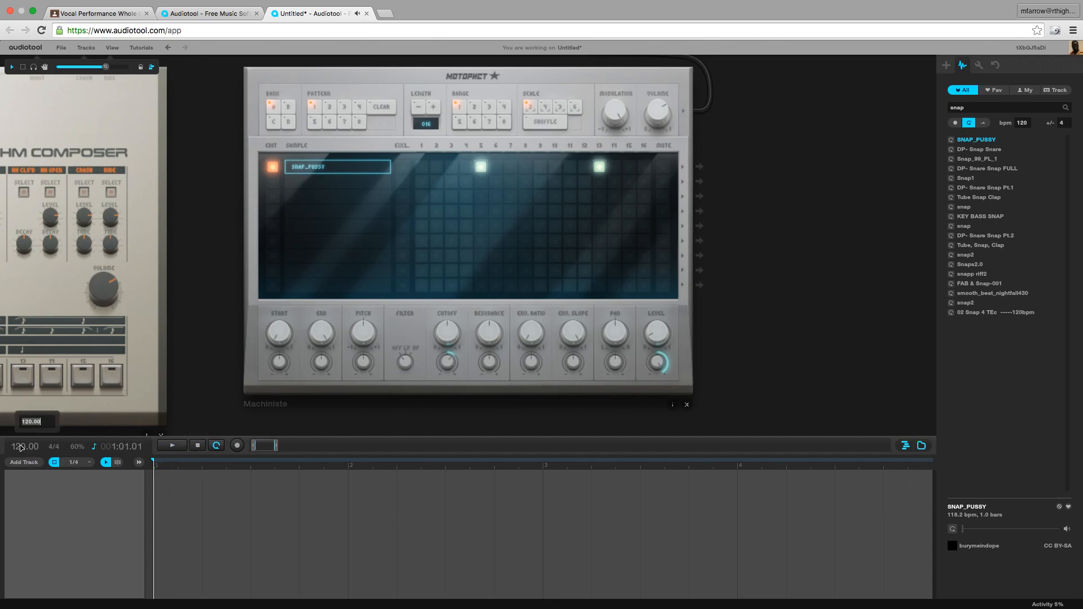
key("Return")
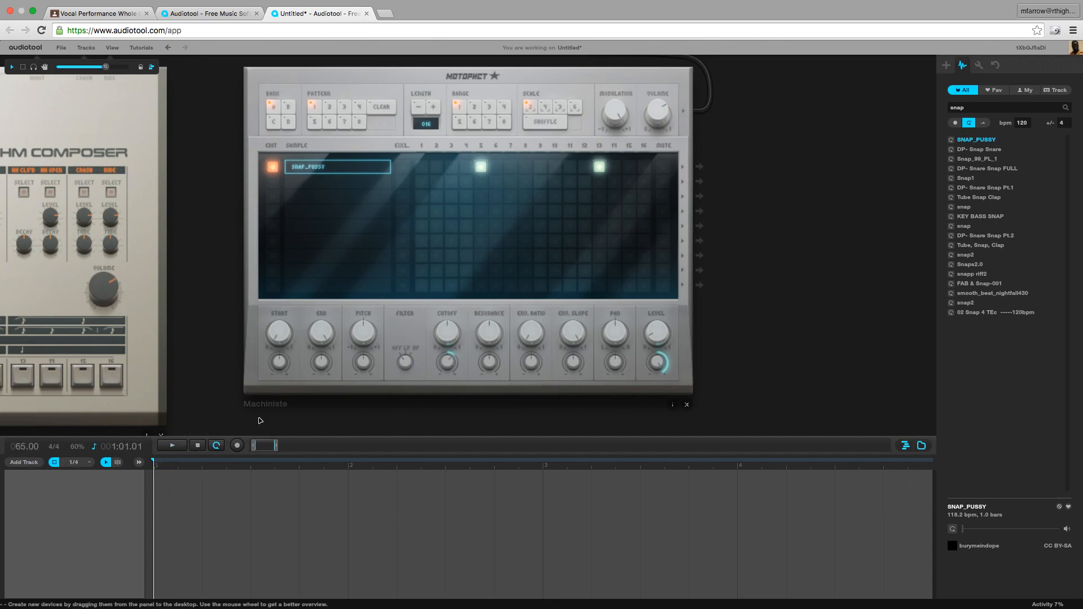
left_click(196, 446)
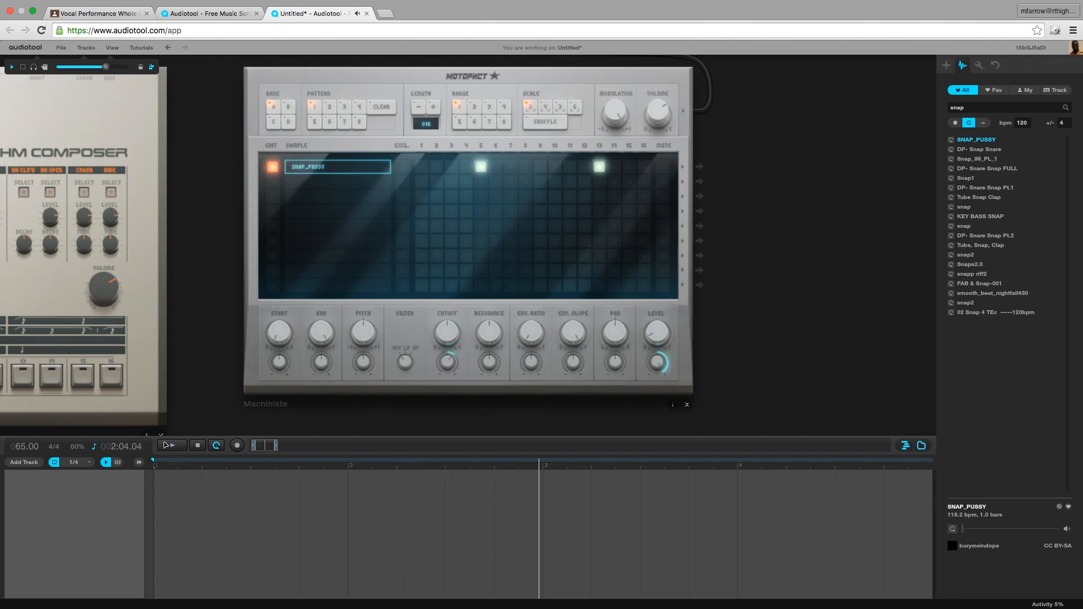
- Program Beatbox 9 bass drum hits on steps 1, 7, 11 and 14 of pattern 1 and start playback
left_click_drag(207, 363, 603, 338)
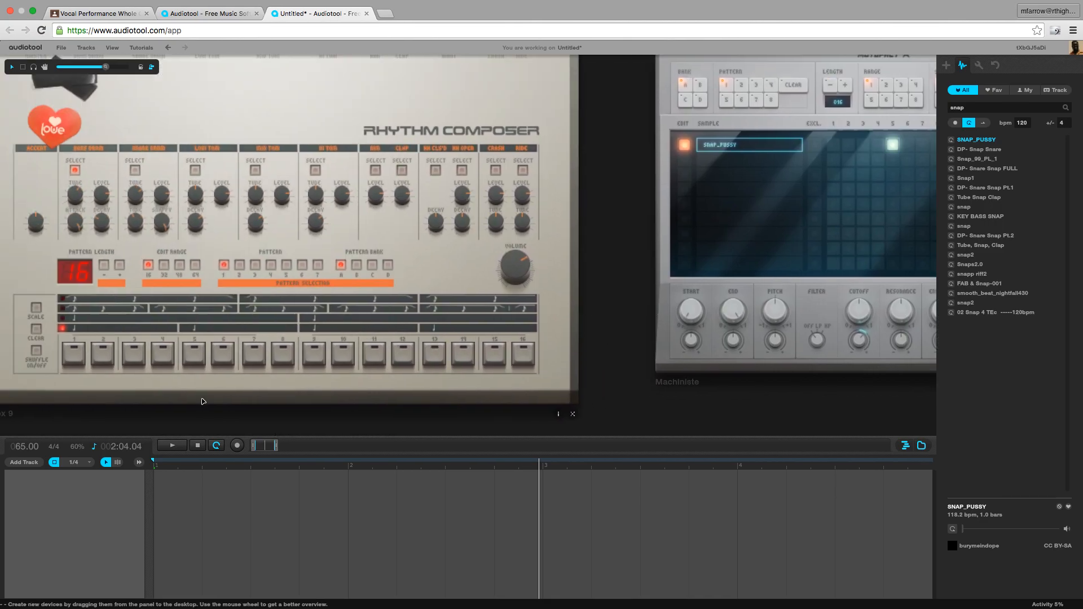
left_click_drag(179, 416, 322, 414)
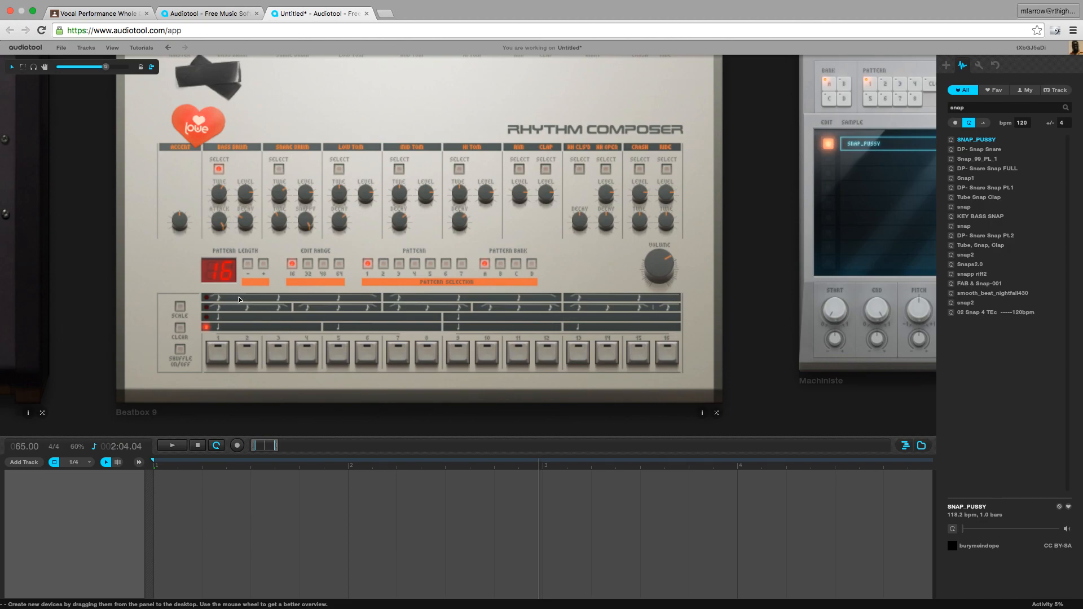
left_click(218, 354)
left_click(399, 354)
left_click(524, 360)
left_click(611, 355)
left_click(197, 445)
left_click(173, 445)
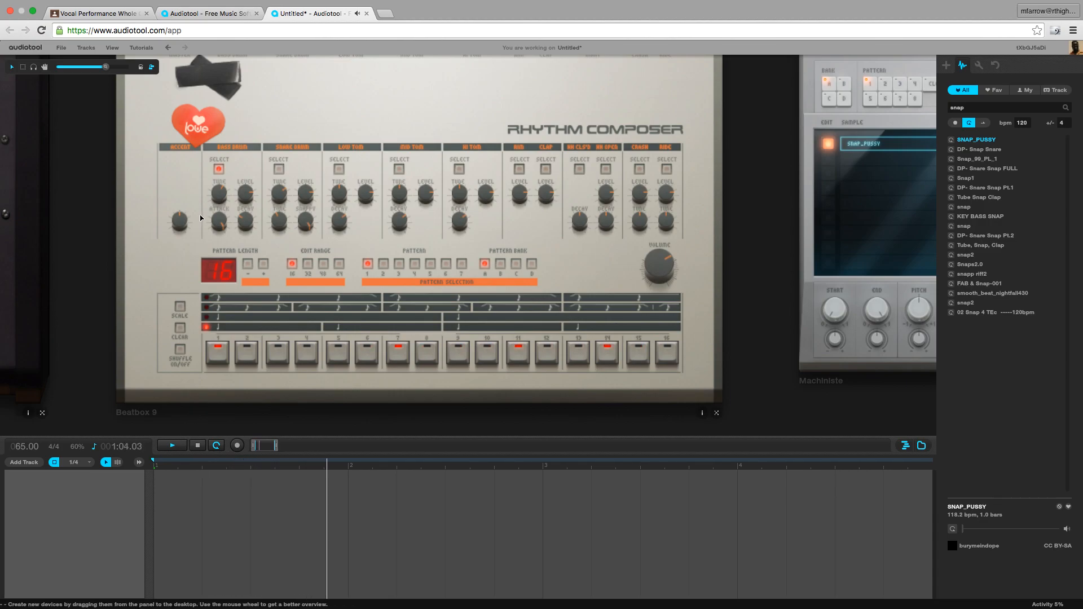
- Lower the Beatbox 9 bass drum's decay and adjust its attack and tune while the beat plays, stopping playback when done
mouse_move(247, 226)
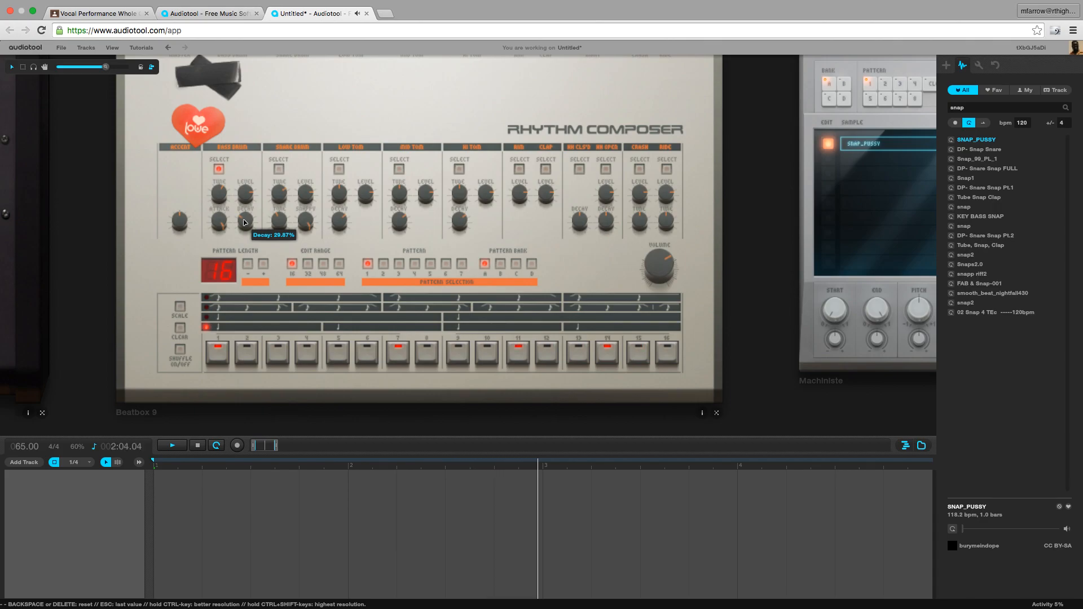
left_click_drag(245, 222, 224, 136)
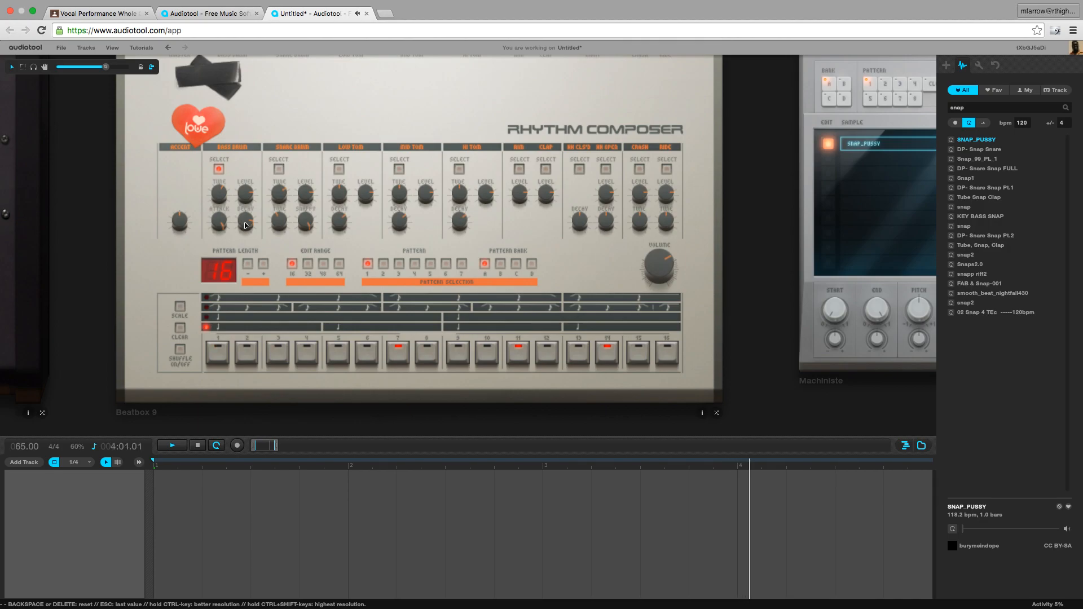
left_click_drag(244, 224, 265, 495)
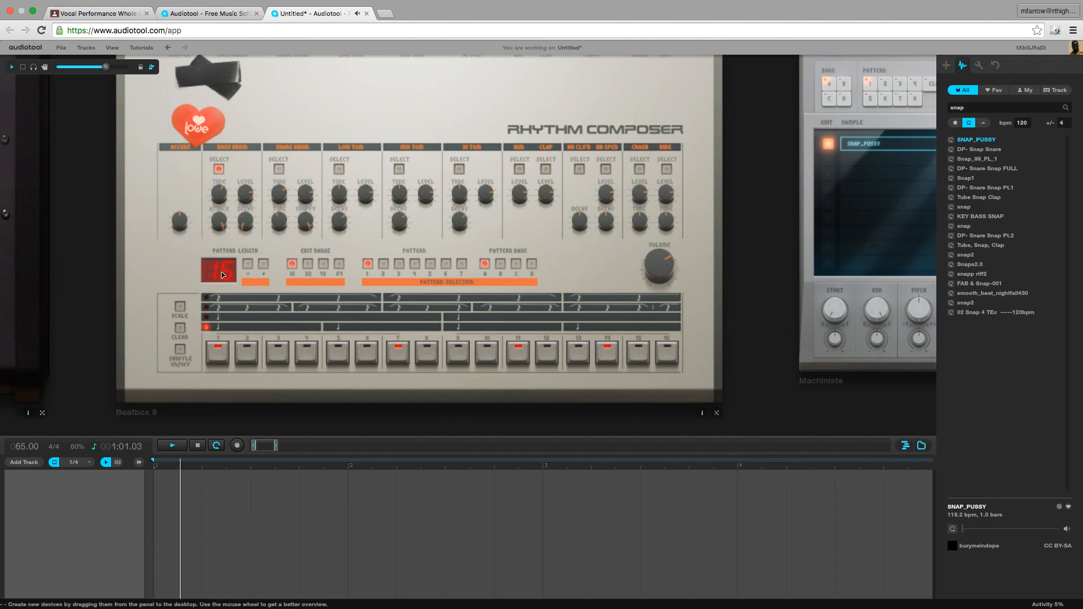
left_click_drag(213, 233, 212, 238)
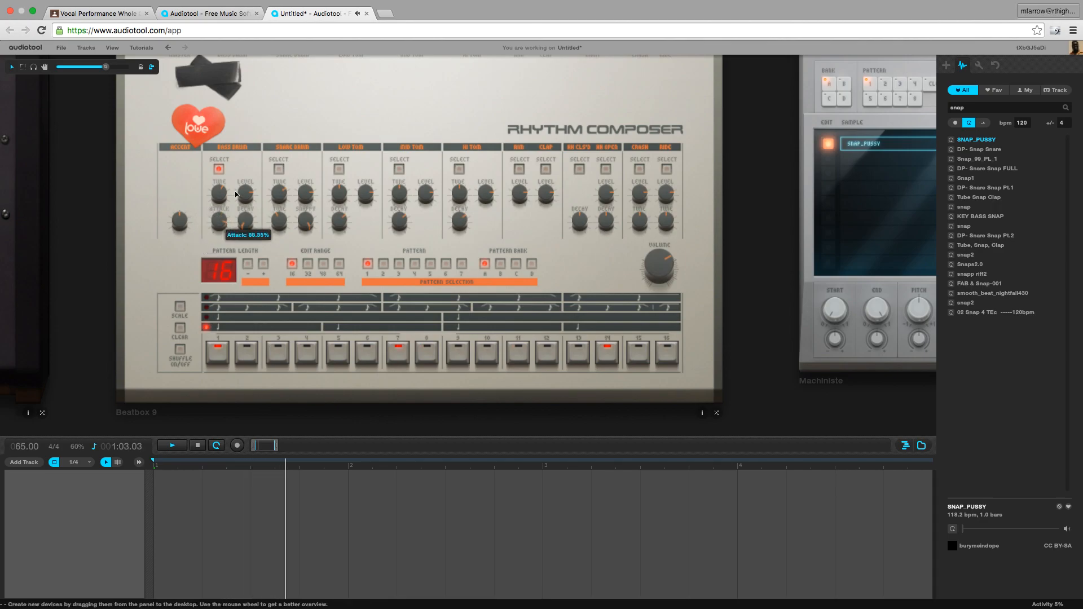
left_click_drag(218, 192, 327, 254)
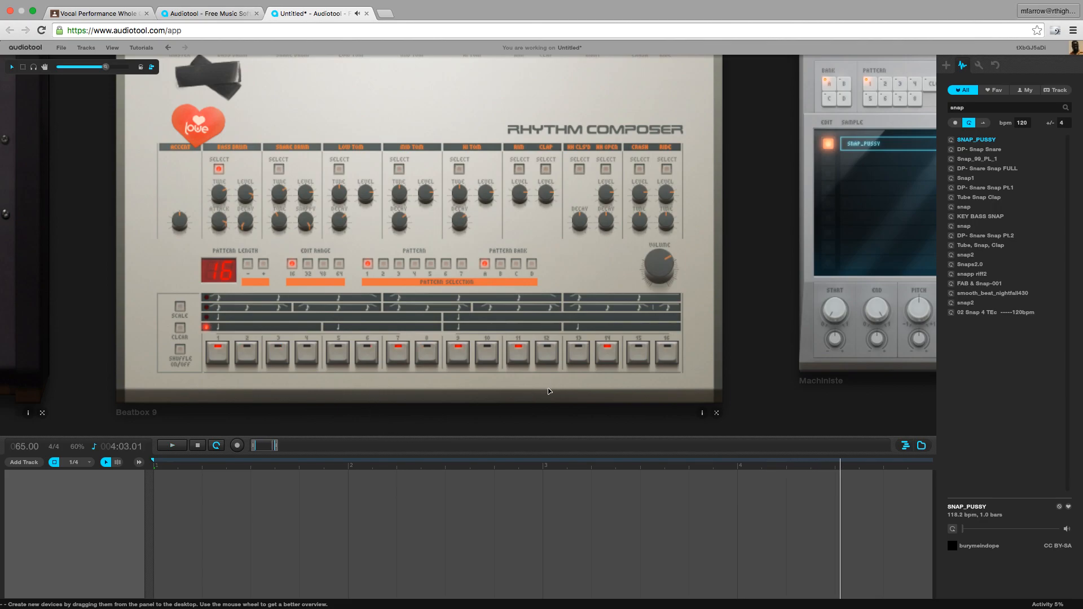
left_click(198, 449)
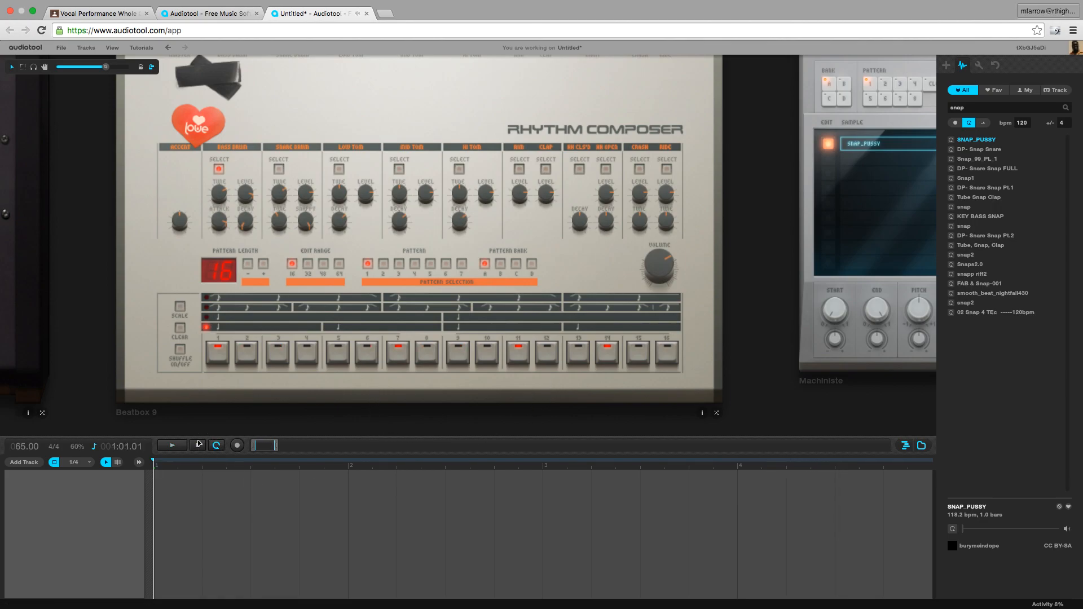
- Copy the current Beatbox 9 and Machiniste patterns to tracks in the timeline
right_click(164, 363)
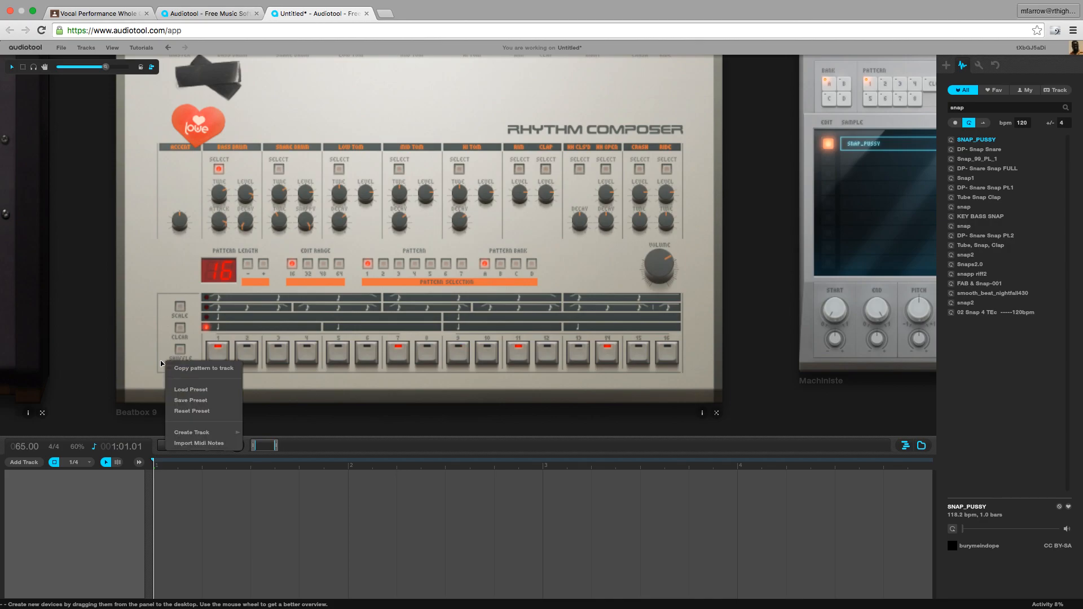
left_click(213, 368)
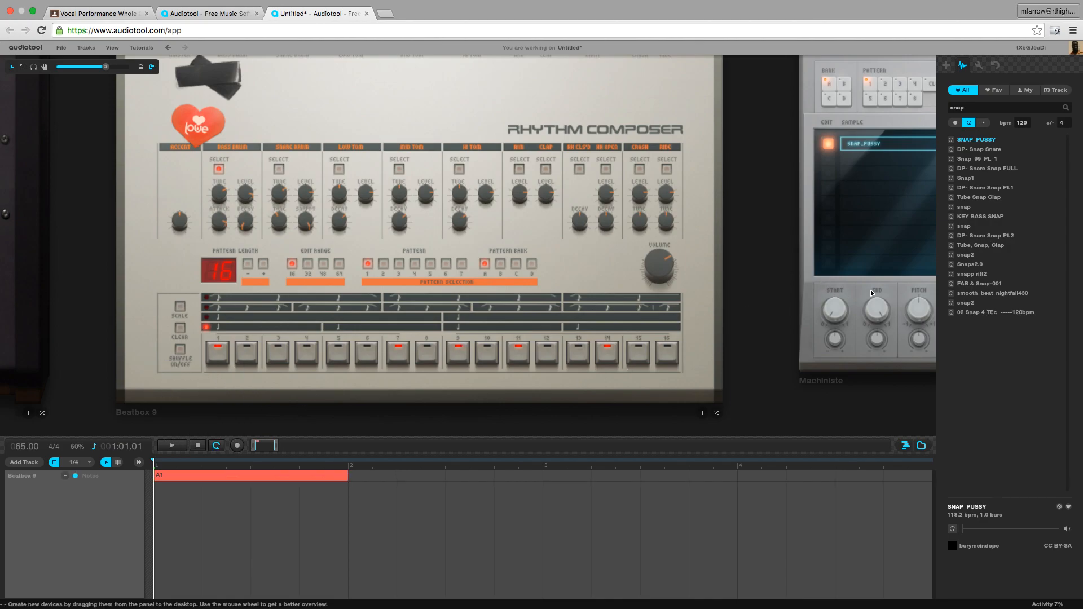
right_click(851, 294)
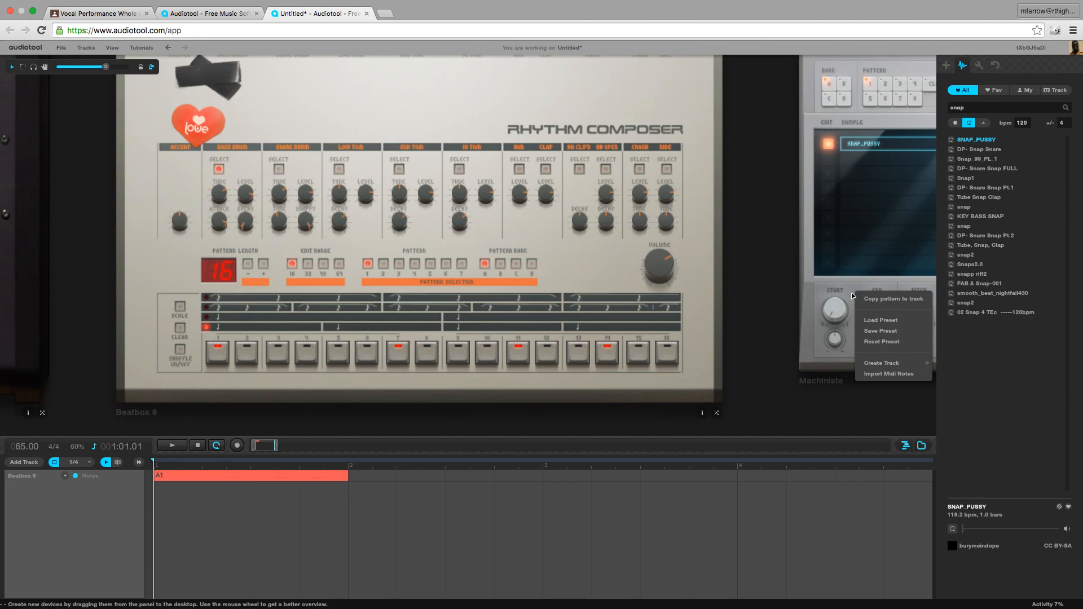
left_click(891, 304)
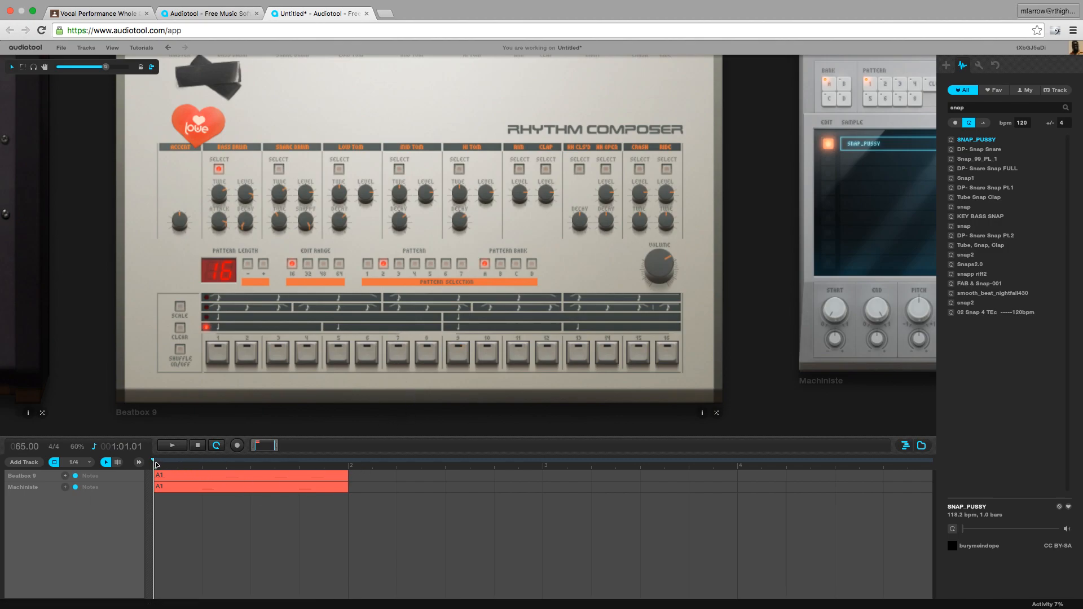
- Program Beatbox 9 pattern 2 with bass drum hits on steps 1, 6, 7, 11 and 14, checking it in playback
left_click_drag(155, 461, 166, 462)
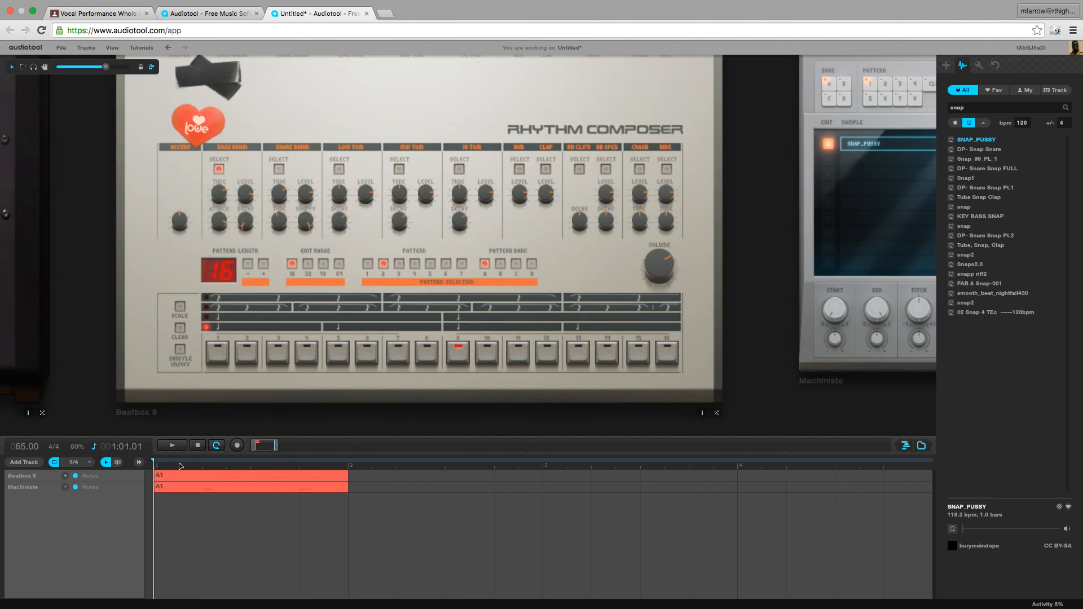
left_click(346, 468)
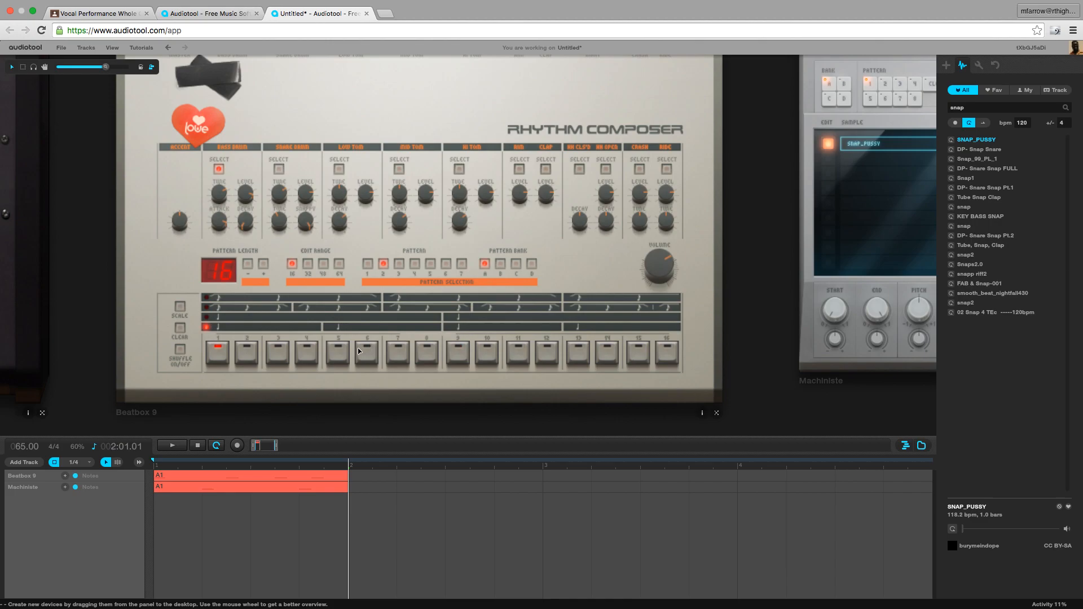
left_click(396, 352)
left_click(172, 445)
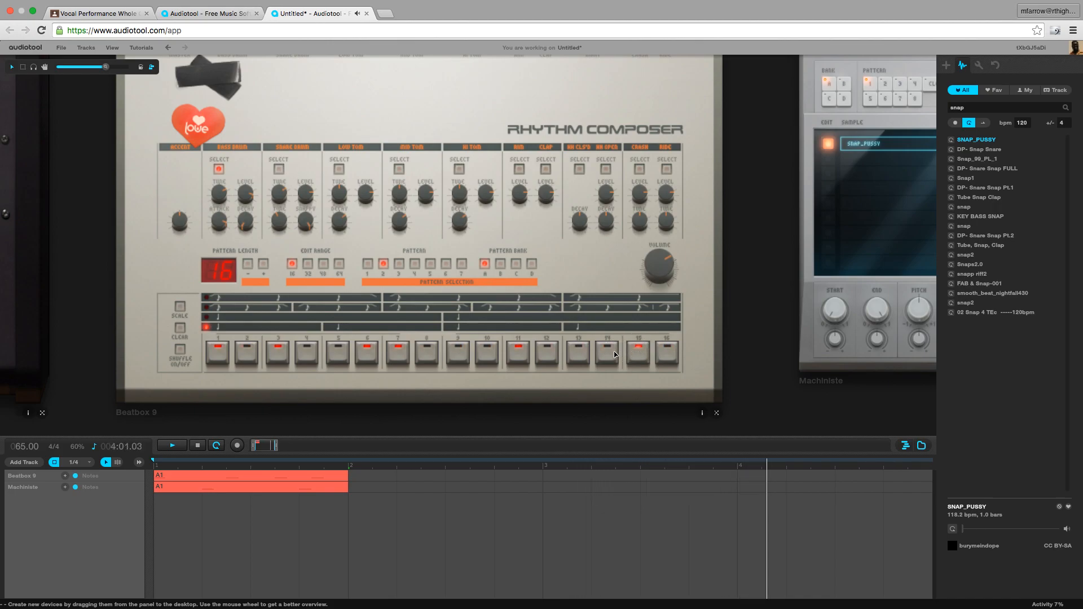
left_click(634, 353)
left_click(197, 445)
- Copy Beatbox 9 pattern 2 to a track and move its region to bar 2, directly after region A1
right_click(283, 283)
left_click(294, 286)
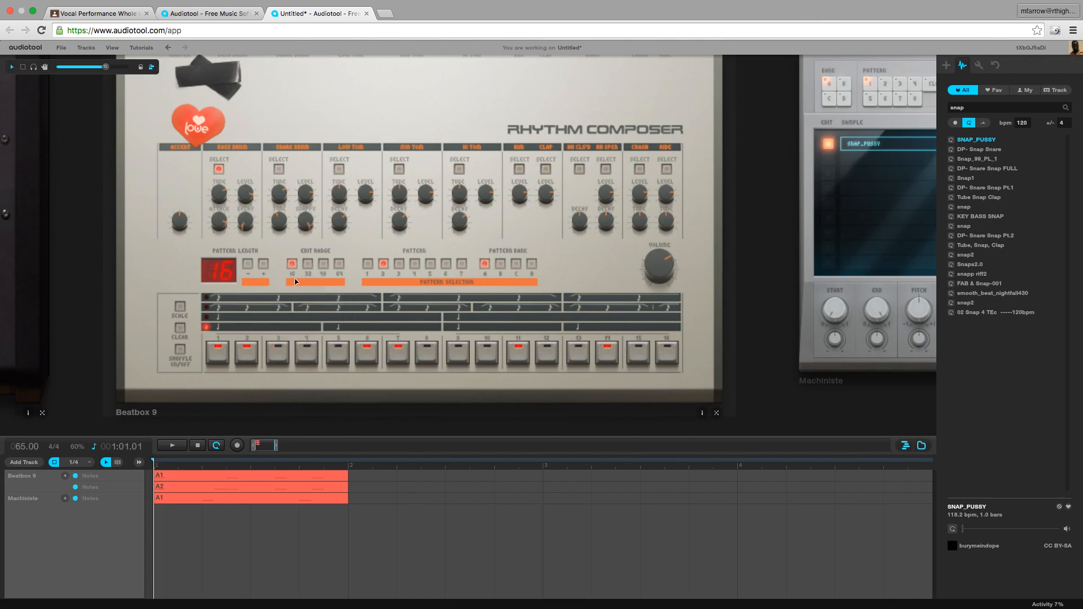
left_click_drag(194, 491, 382, 469)
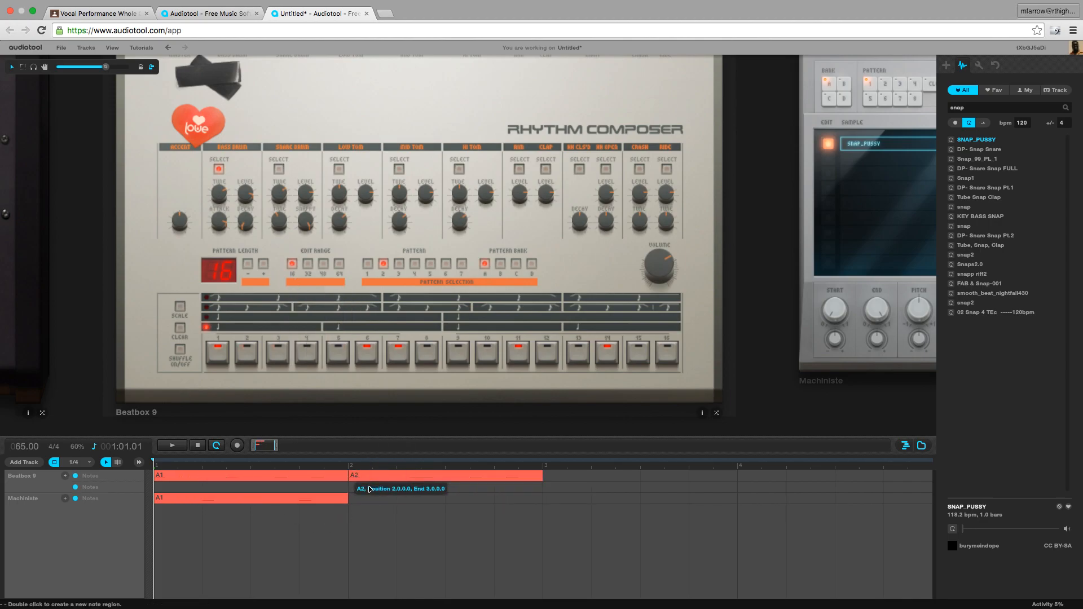
left_click_drag(564, 491, 330, 475)
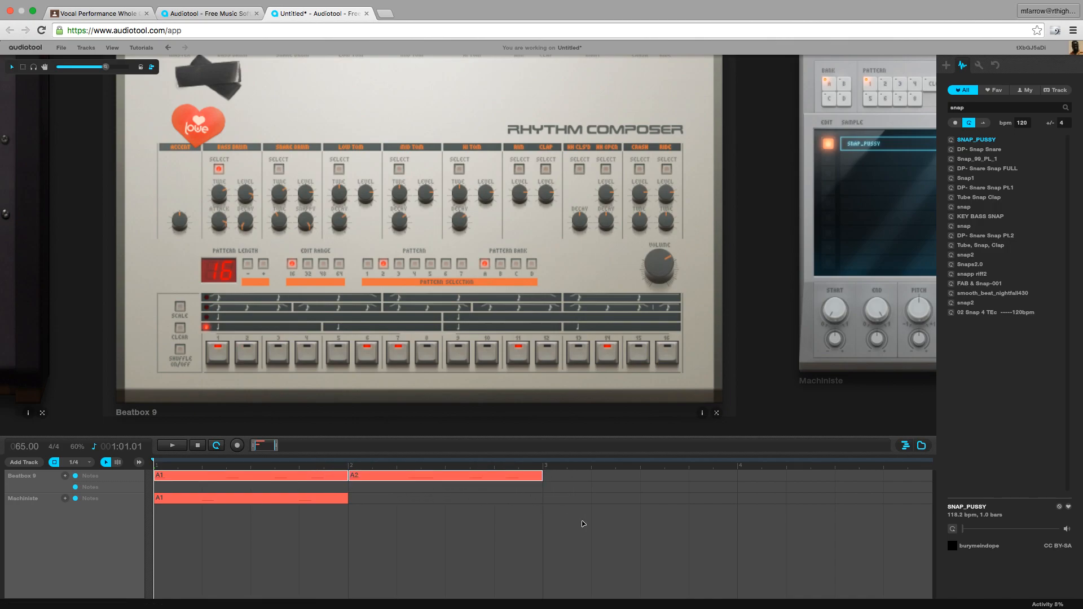
mouse_move(550, 476)
left_mouse_down()
mouse_move(705, 476)
mouse_move(543, 483)
left_mouse_up()
left_click(436, 488)
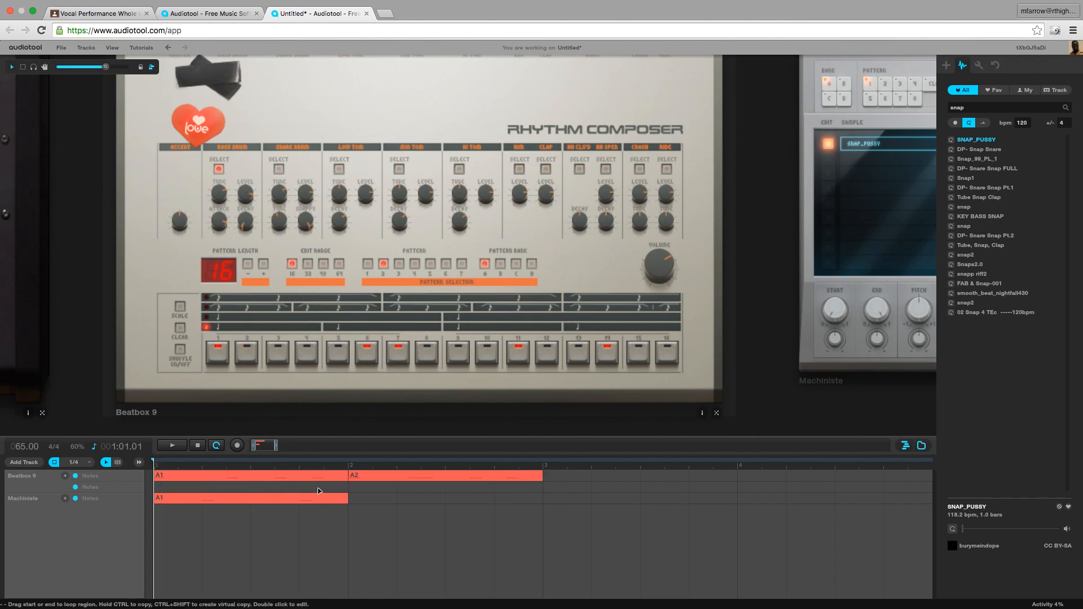
- Play back the arranged regions and switch Beatbox 9 to pattern 3
key("space")
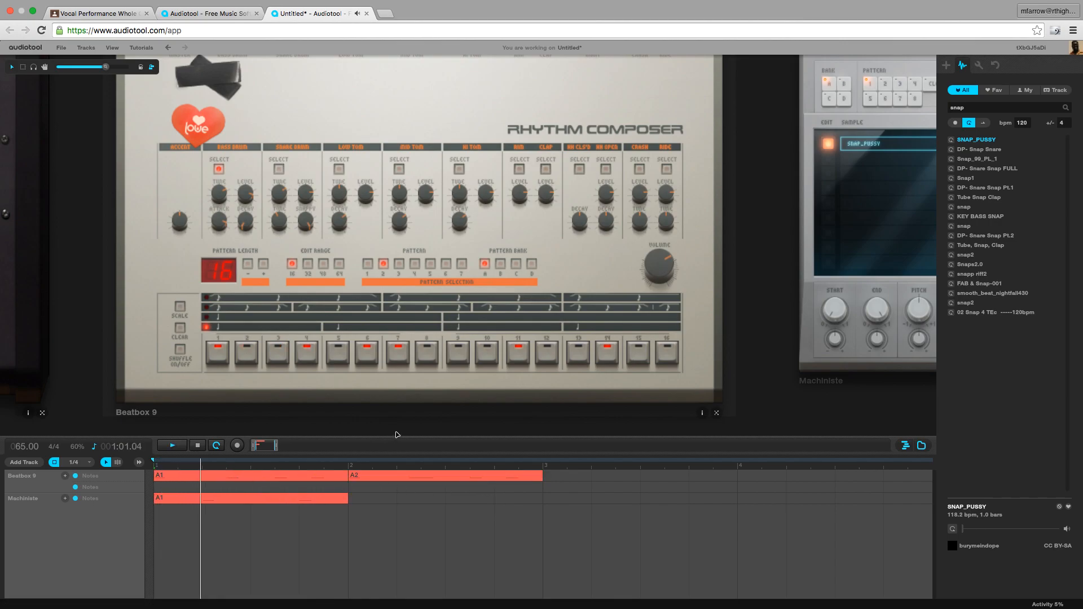
left_click(398, 263)
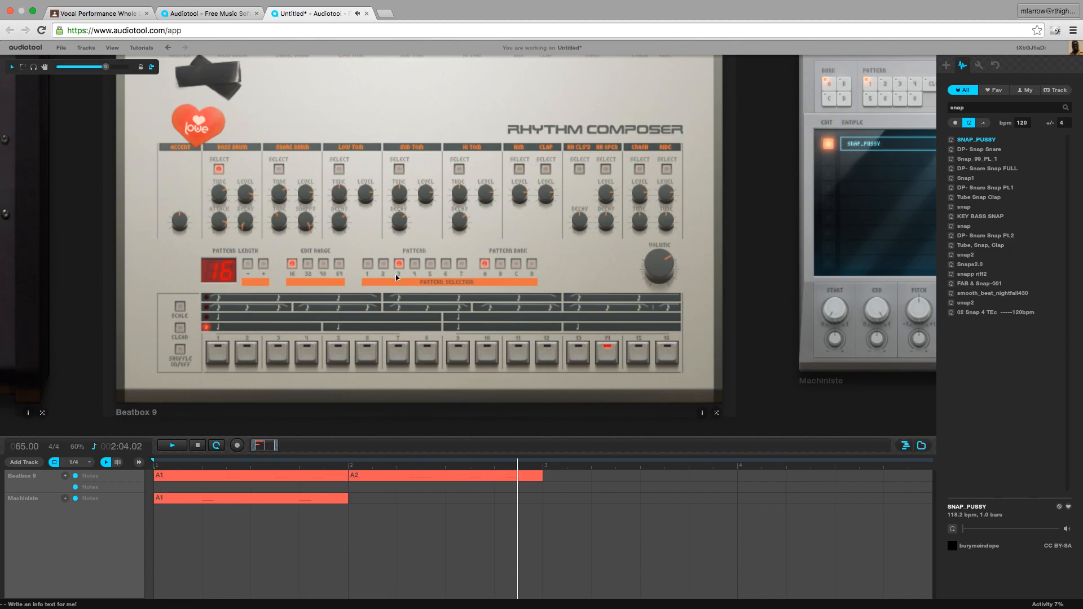
key("space")
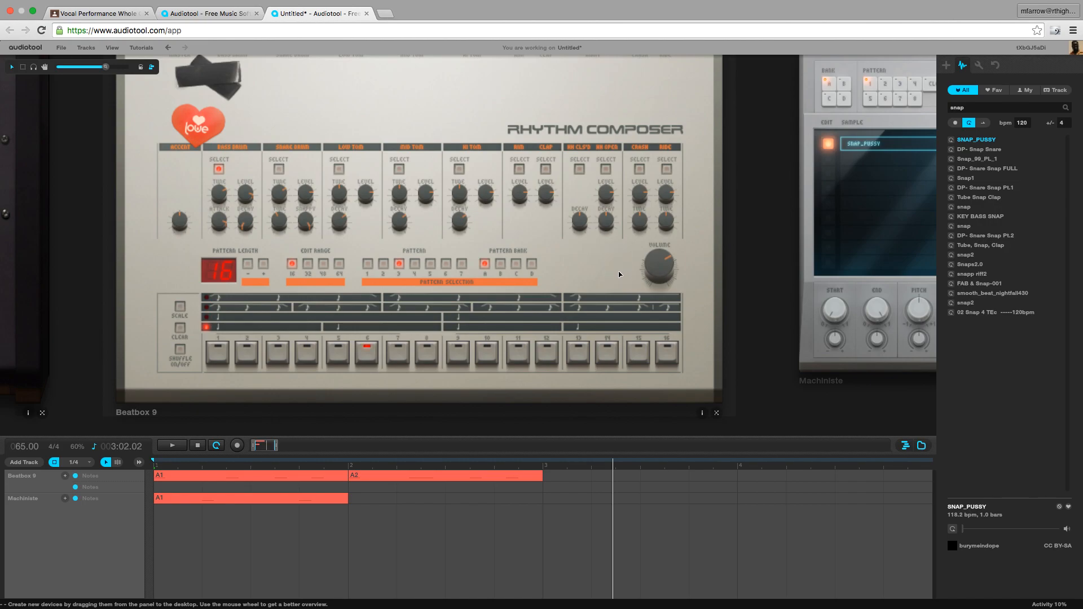
- Program a closed hi-hat pattern on the Beatbox 8 step buttons and reset the transport
left_click_drag(69, 218, 468, 212)
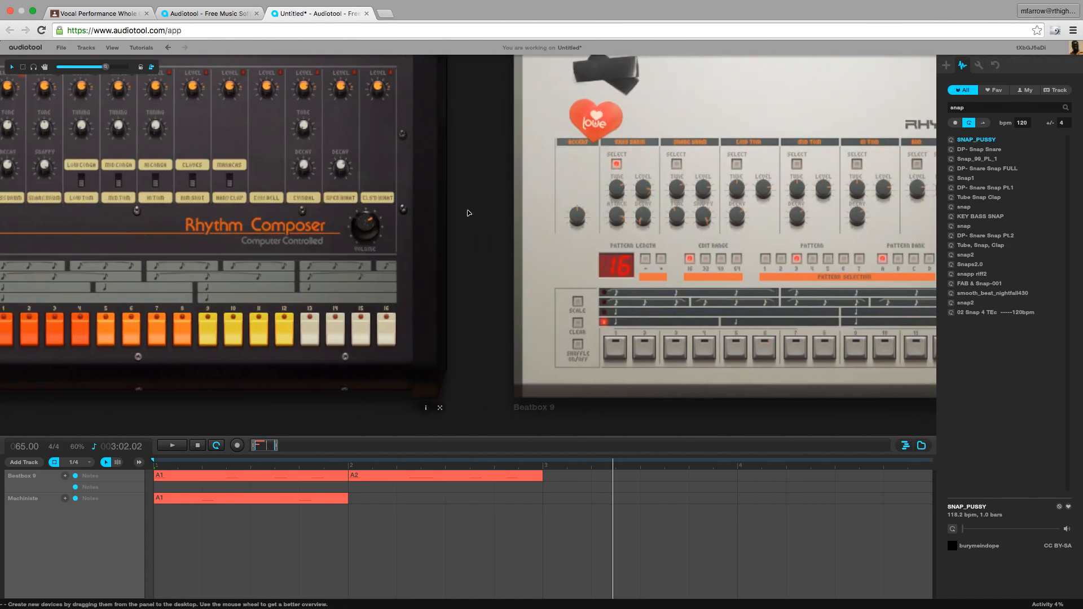
left_click_drag(234, 414, 524, 420)
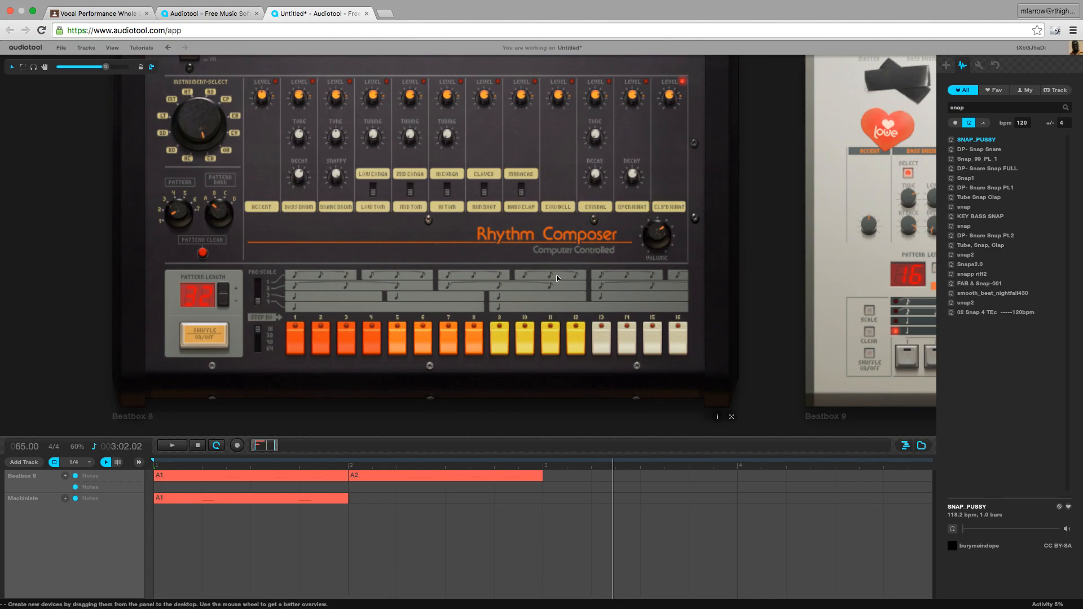
left_click(341, 337)
left_click(389, 337)
left_click(551, 337)
left_click(601, 337)
left_click(458, 334)
left_click(496, 340)
left_click(550, 339)
left_click(651, 336)
left_click(478, 337)
left_click(259, 331)
left_click(197, 447)
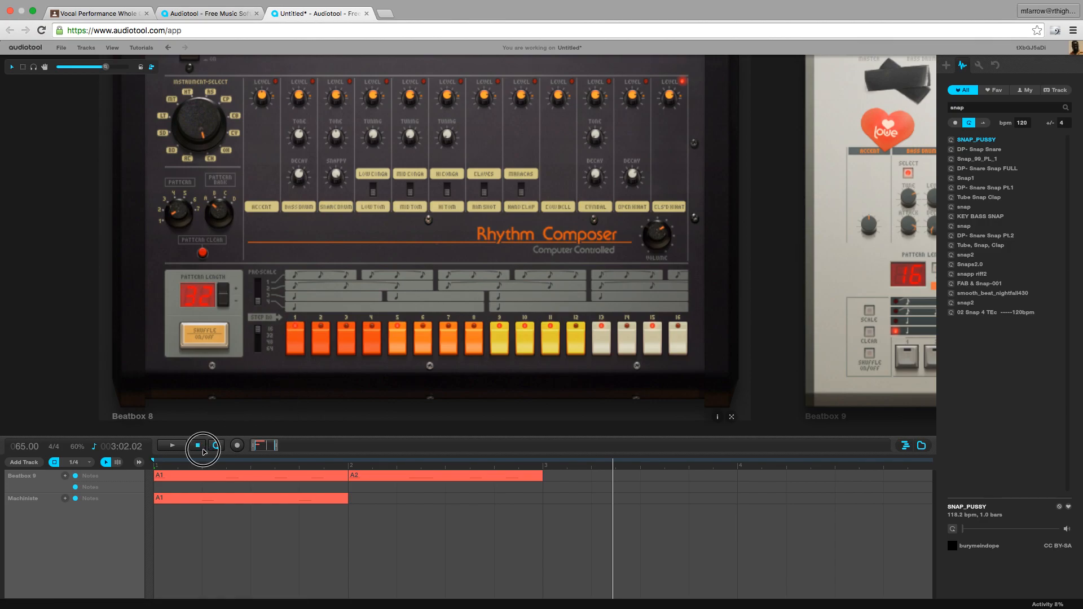
- Play back the arrangement with the closed hi-hat pattern, stop, and copy the Beatbox 8 pattern to a track at bar 1
left_click(176, 447)
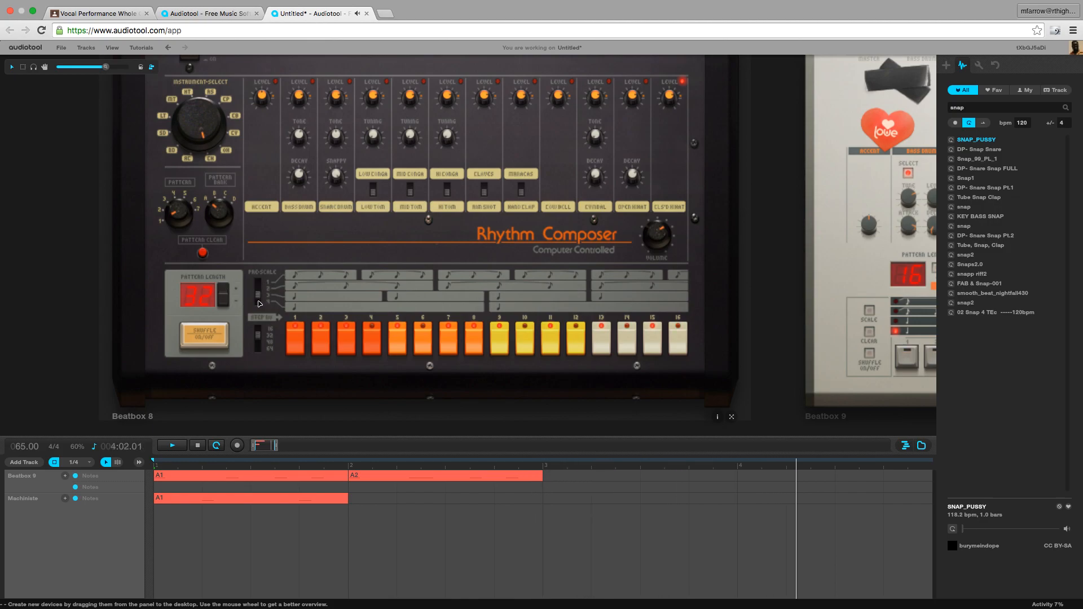
right_click(304, 370)
left_click(287, 365)
left_click(200, 446)
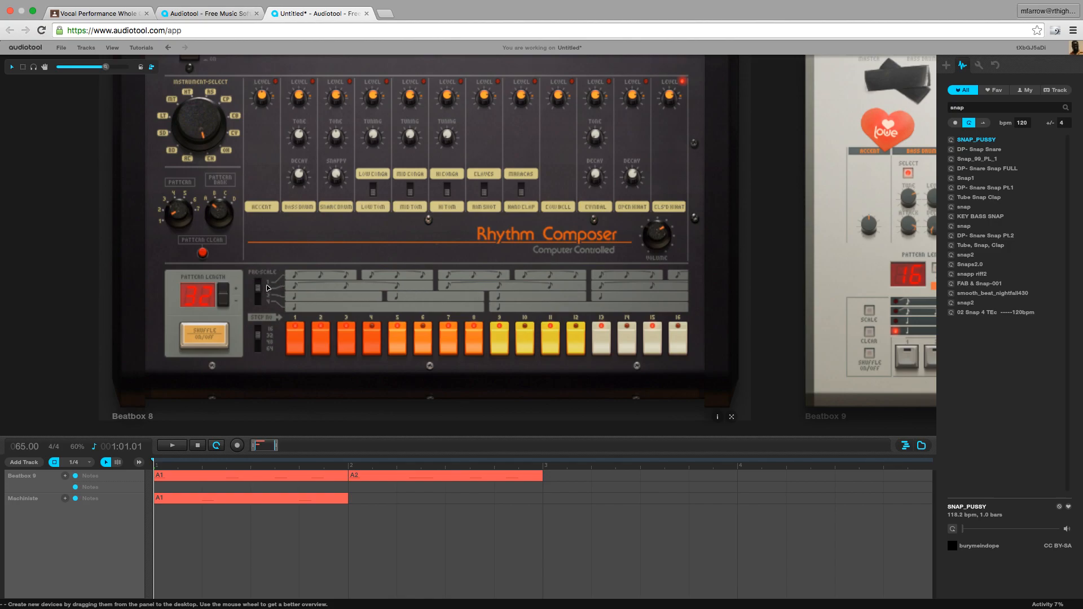
right_click(274, 250)
left_click(309, 259)
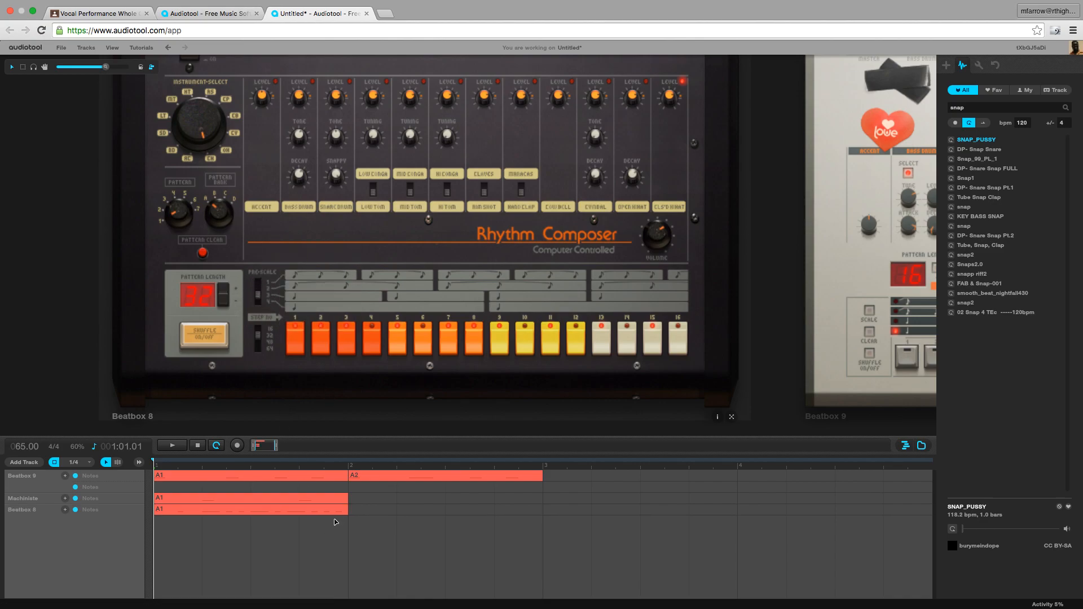
- Repeat the Beatbox 9 A1 and A2 regions through bar 8 and loop the Machiniste region to the start of bar 15
left_click_drag(276, 446, 413, 446)
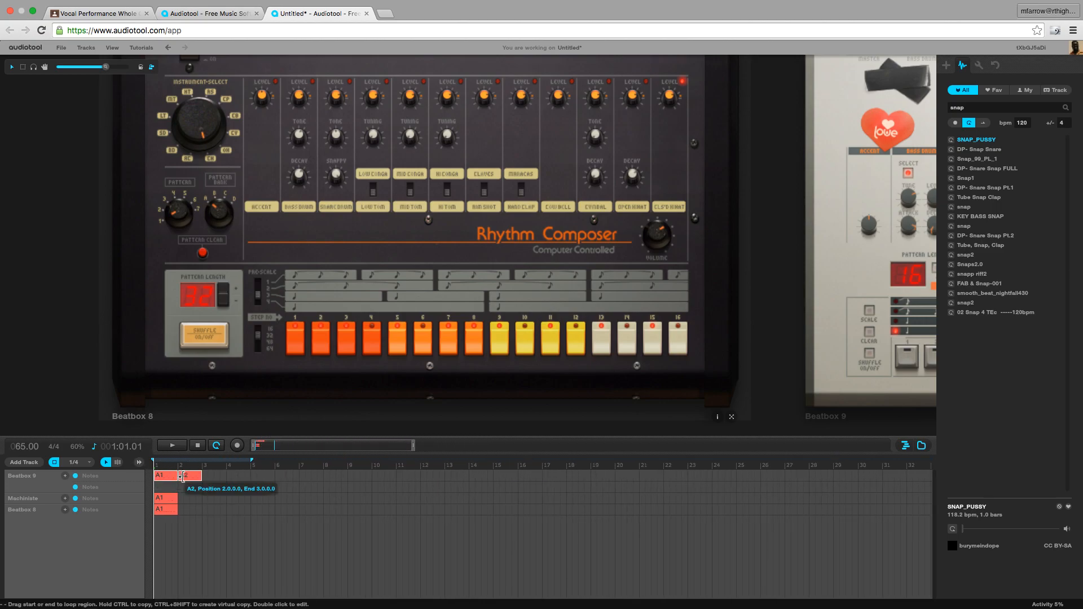
left_click_drag(201, 477, 418, 483)
left_click_drag(169, 499, 492, 499)
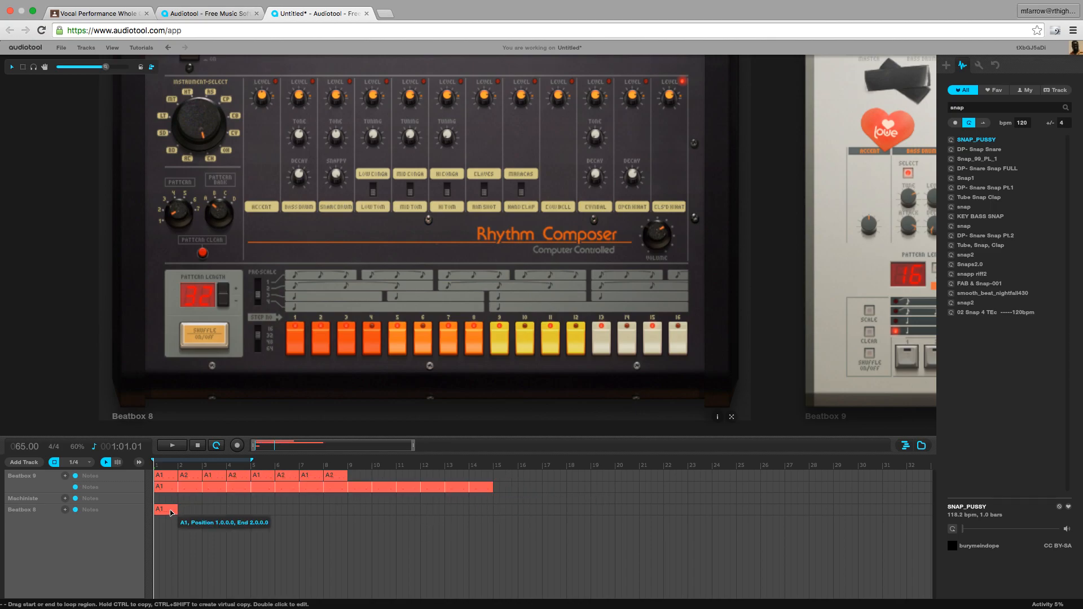
- Arrange three-bar Beatbox 8 hi-hat regions starting at bars 3, 8 and 12
left_click_drag(236, 488, 476, 516)
left_click_drag(388, 516, 483, 517)
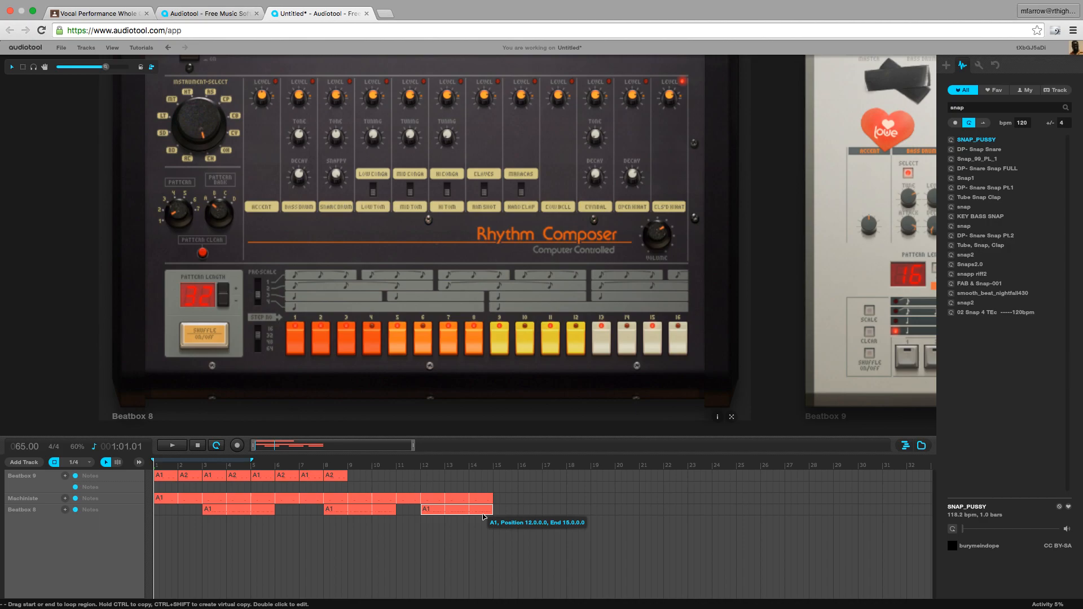
left_click(356, 476)
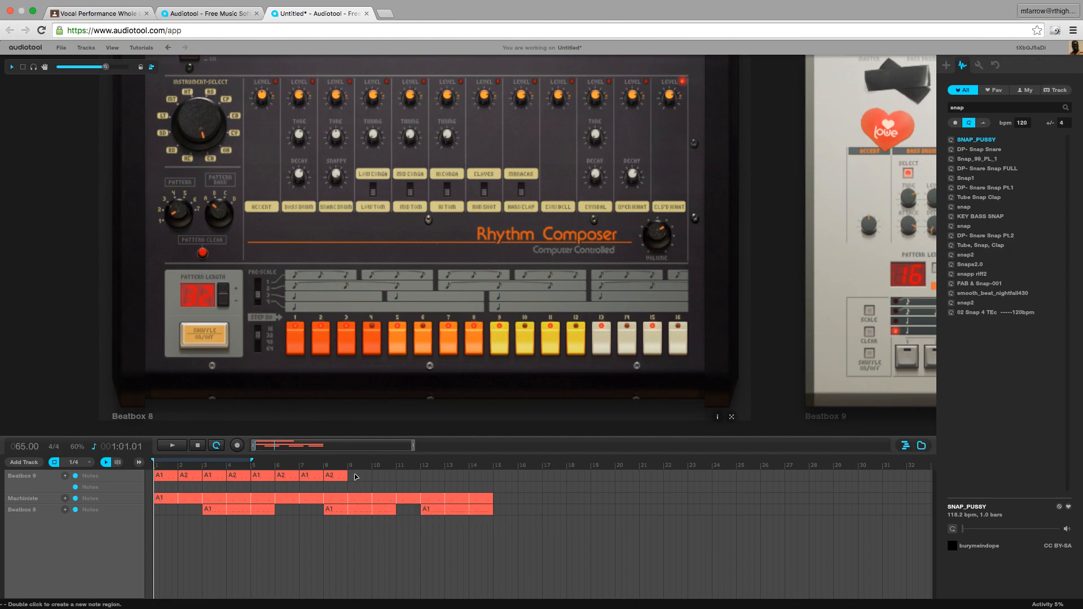
- Play back the arrangement and extend the loop range to end between bars 5 and 6
left_click(174, 446)
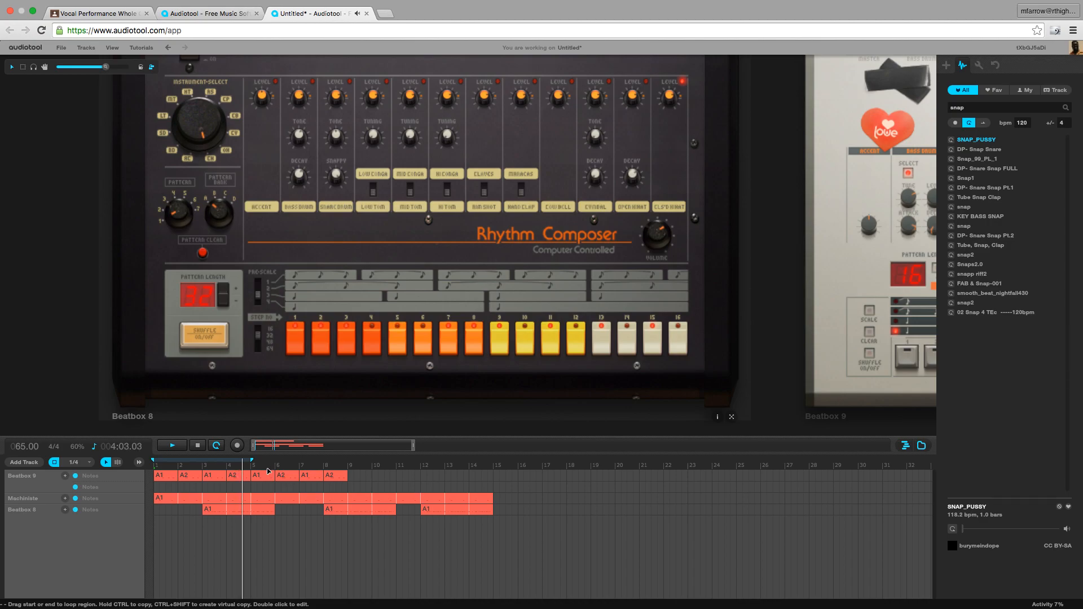
left_click_drag(252, 460, 270, 464)
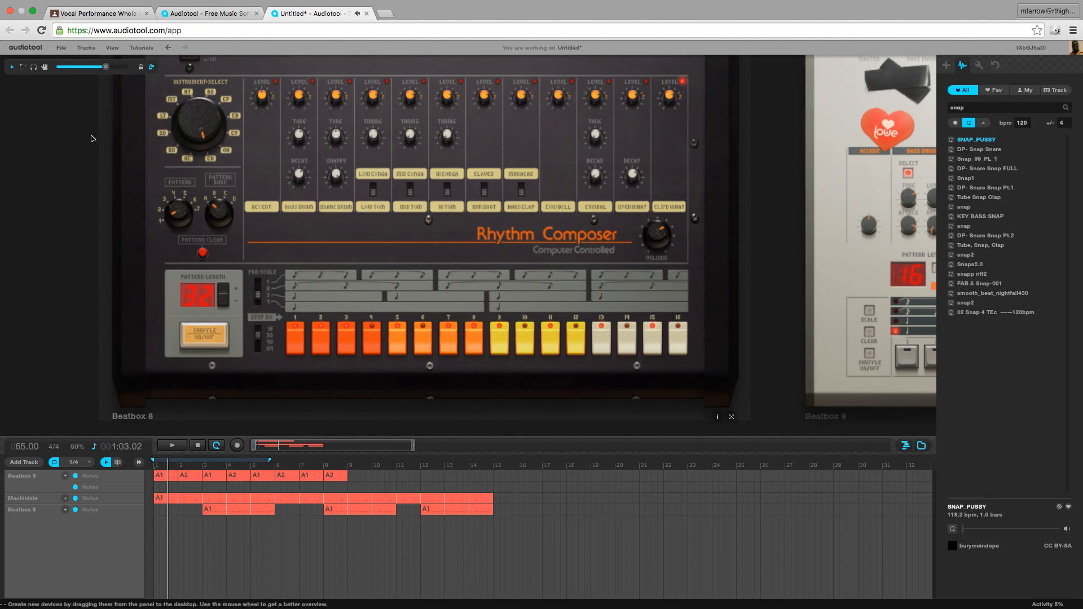
- Program Beatbox 8 pattern 3 with a length of 16 and hand claps on steps 1, 5, 9 and 13
left_click_drag(107, 67, 115, 69)
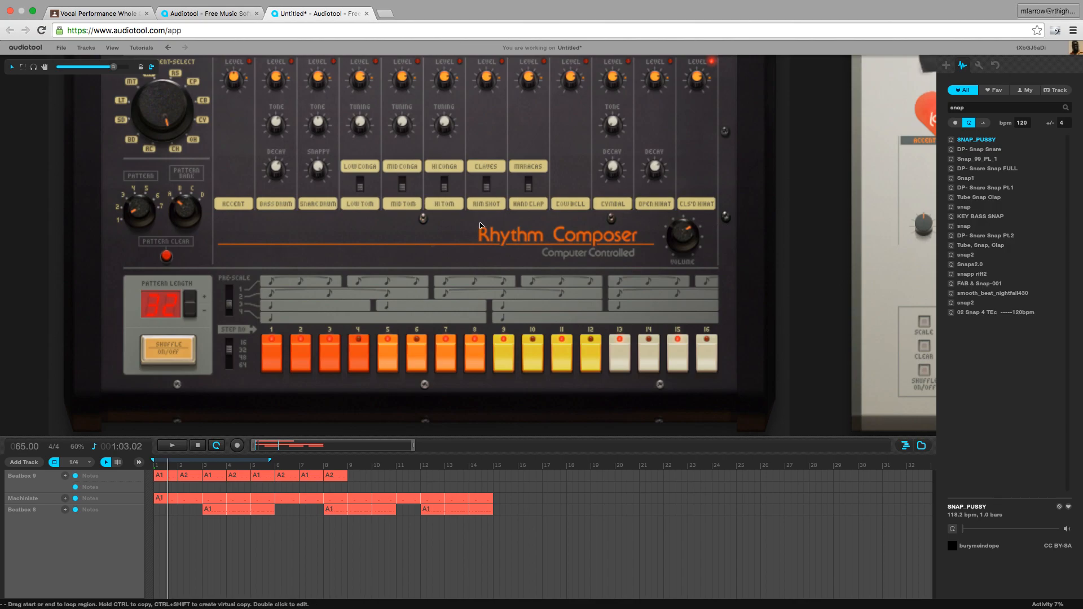
left_click(534, 203)
left_click(231, 314)
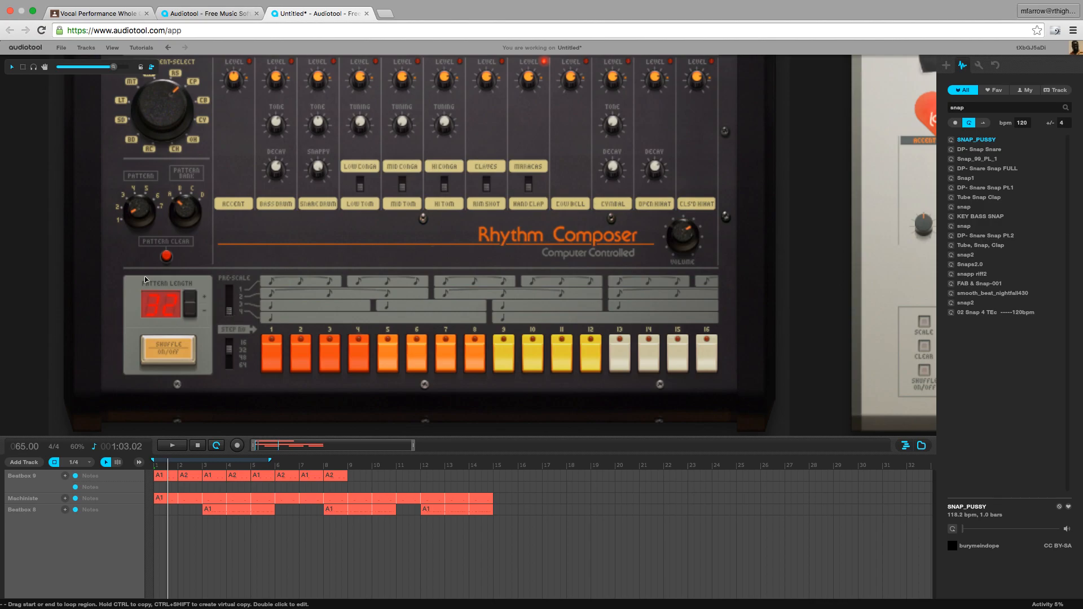
left_click_drag(145, 223, 145, 209)
left_click_drag(232, 347, 232, 339)
left_click(275, 355)
left_click(500, 347)
- Copy the hand clap pattern to a track and move its region to bar 1
right_click(450, 253)
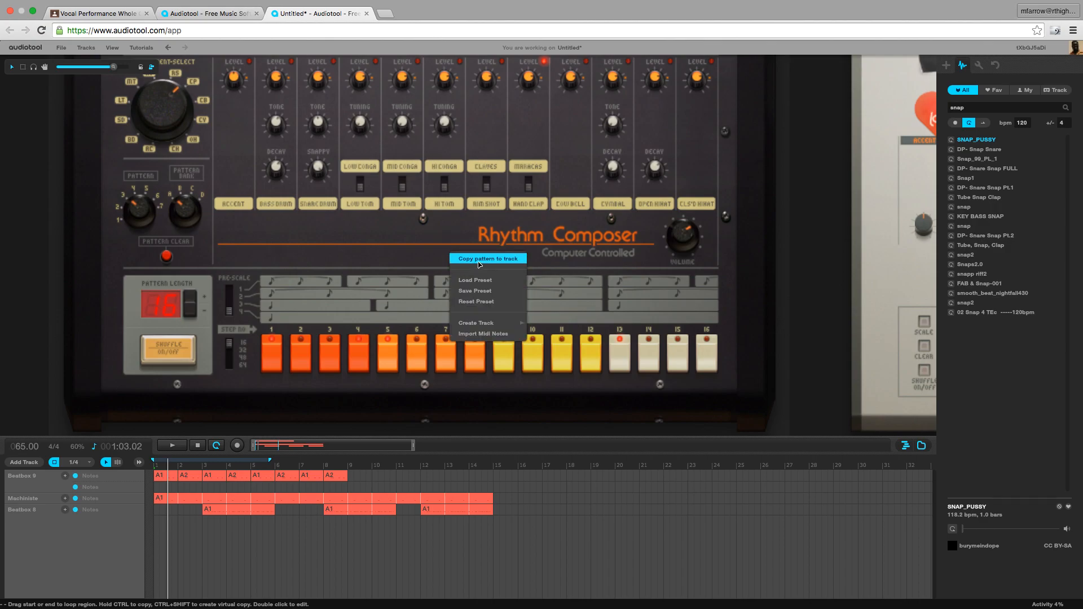
left_click(479, 259)
left_click_drag(182, 520, 166, 520)
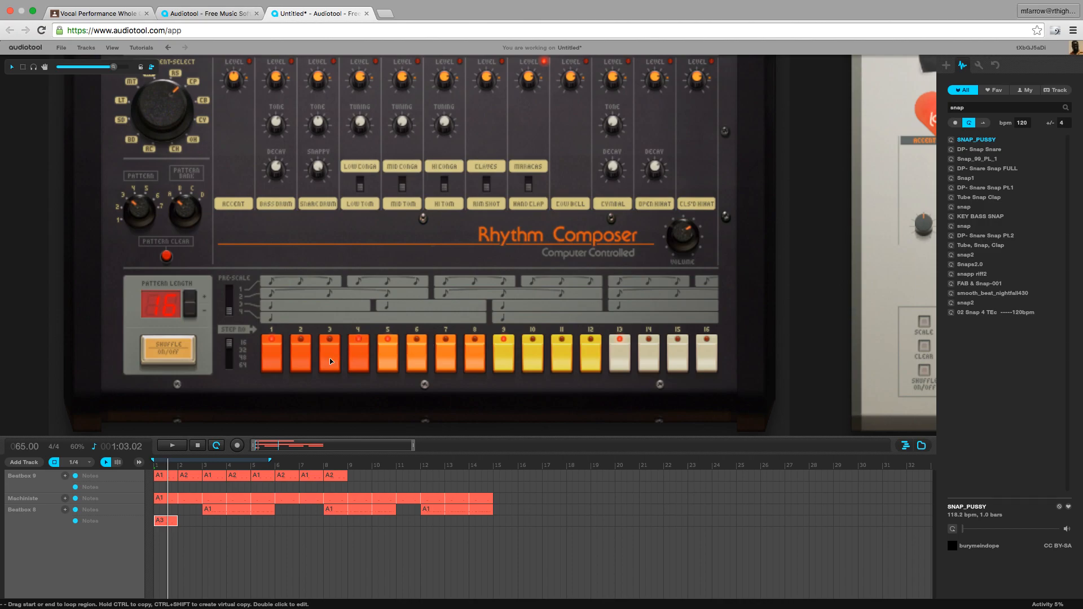
- Add hand claps on steps 3, 7, 11 and 15, copy the pattern to a track and place its region at bar 2
left_click(566, 349)
right_click(331, 239)
left_click(364, 252)
left_click_drag(187, 538, 197, 523)
mouse_move(188, 524)
left_mouse_down()
mouse_move(195, 537)
mouse_move(161, 538)
mouse_move(197, 540)
mouse_move(195, 526)
left_mouse_up()
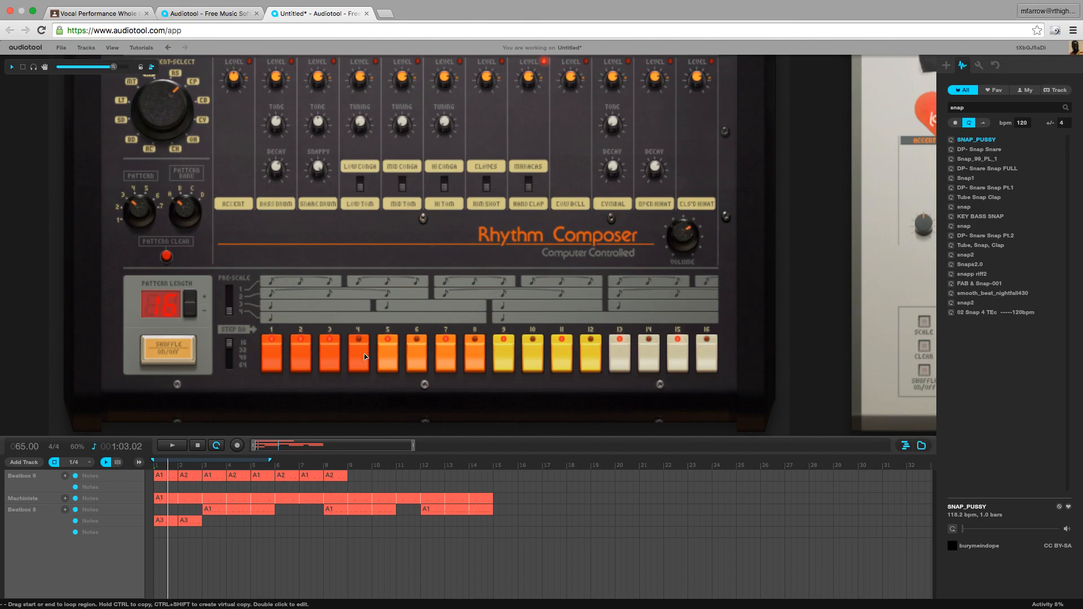
- Fill all 16 steps with hand claps, copy the pattern to a track and place its region at bar 3
left_click_drag(406, 355, 407, 355)
left_click(474, 353)
left_click(540, 354)
left_click(596, 354)
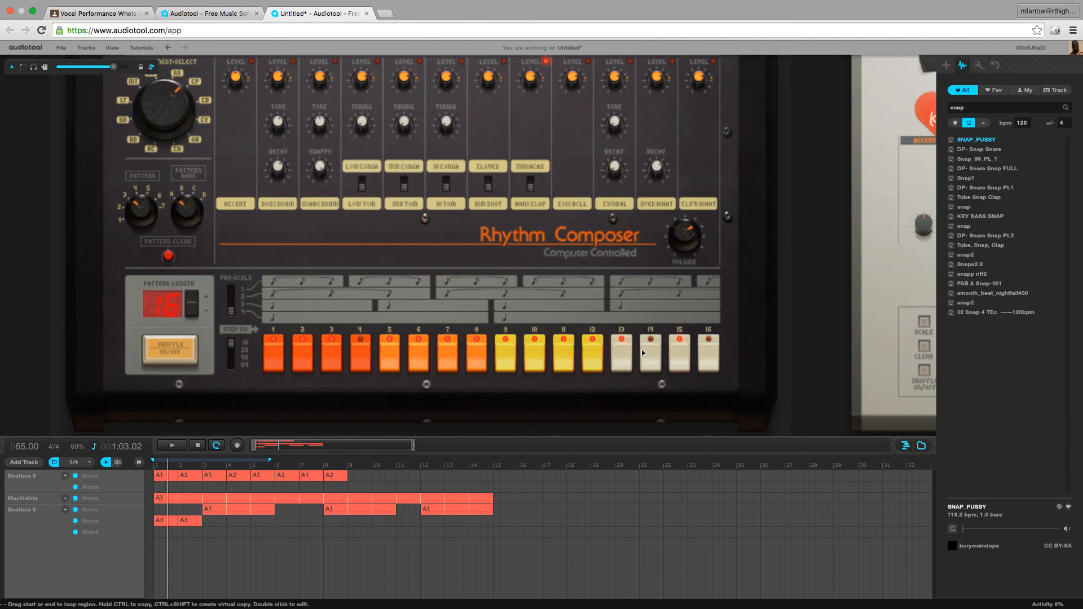
right_click(460, 252)
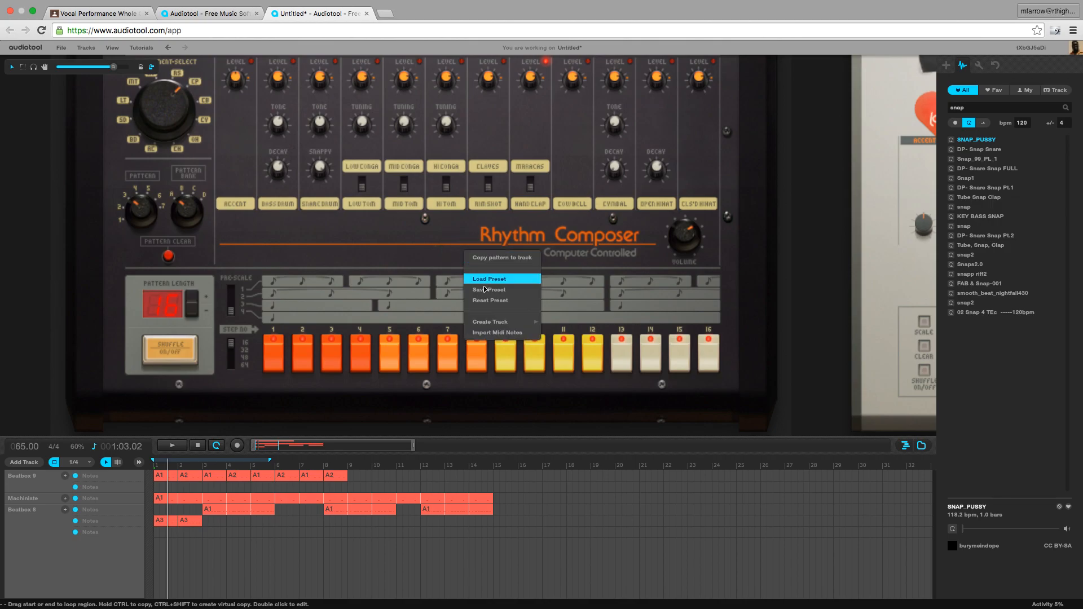
left_click(503, 259)
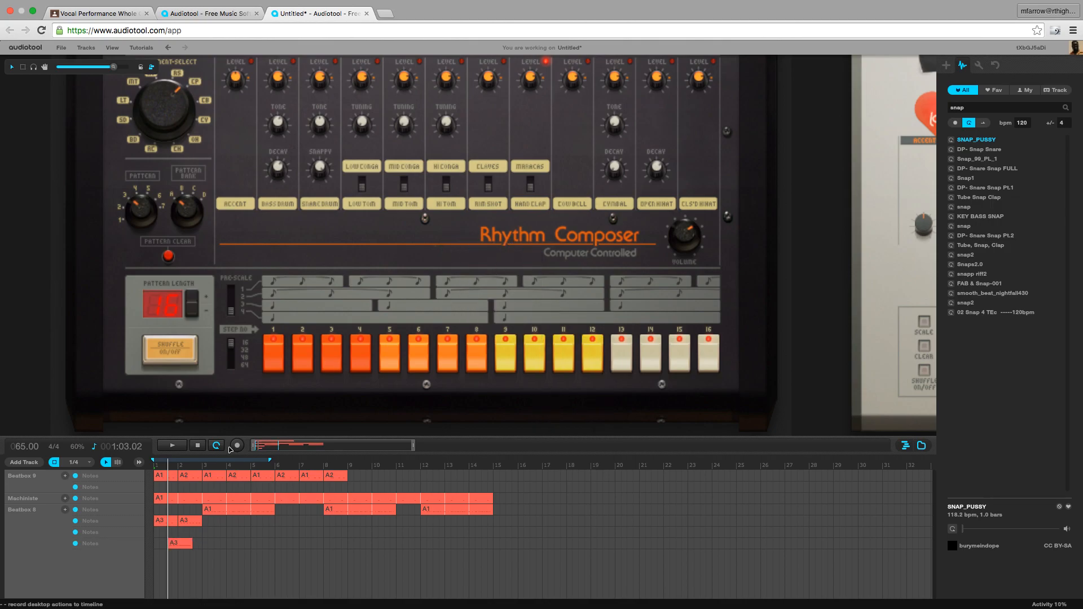
left_click_drag(182, 547, 231, 512)
- Change the pre-scale, copy the hand clap pattern as a half-bar region and shorten the bar 3 region to half a bar
left_click(236, 314)
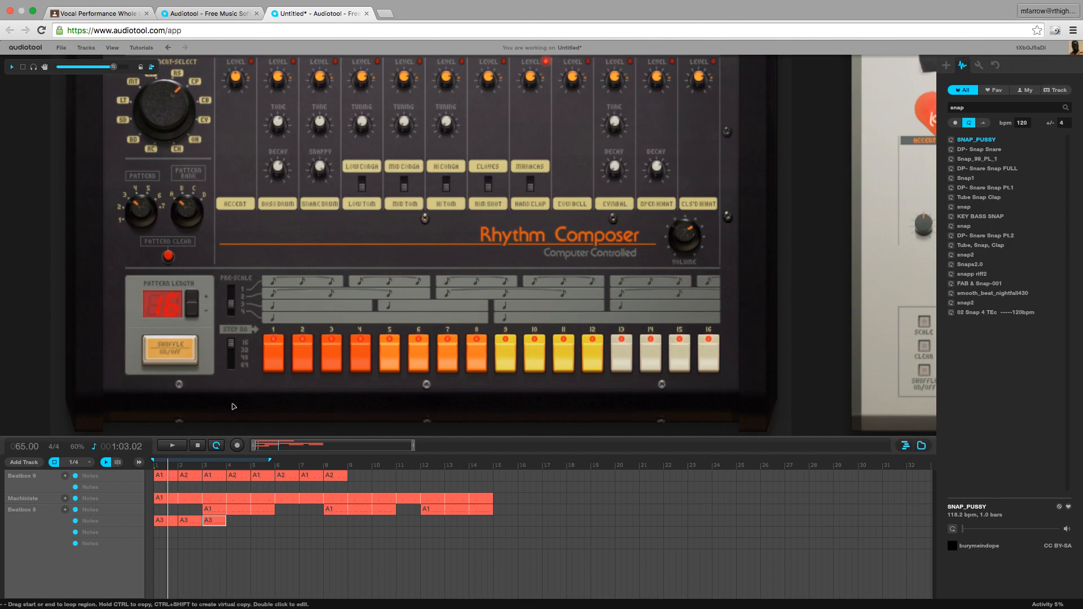
right_click(228, 382)
left_click(266, 387)
left_click(220, 524)
left_click_drag(220, 524, 215, 522)
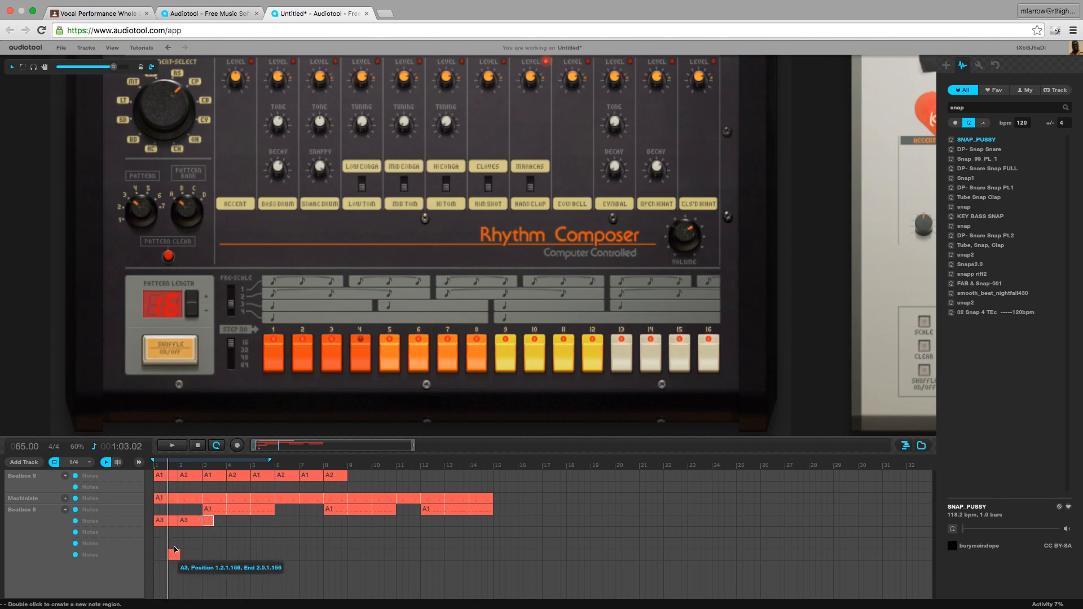
- Join the half-bar clap region to the others, move the clap sequence to bars 6–8 and extend the loop to bar 9
mouse_move(177, 554)
left_mouse_down()
mouse_move(221, 523)
mouse_move(231, 532)
mouse_move(154, 518)
mouse_move(286, 525)
mouse_move(272, 463)
mouse_move(347, 469)
left_mouse_up()
left_click(223, 535)
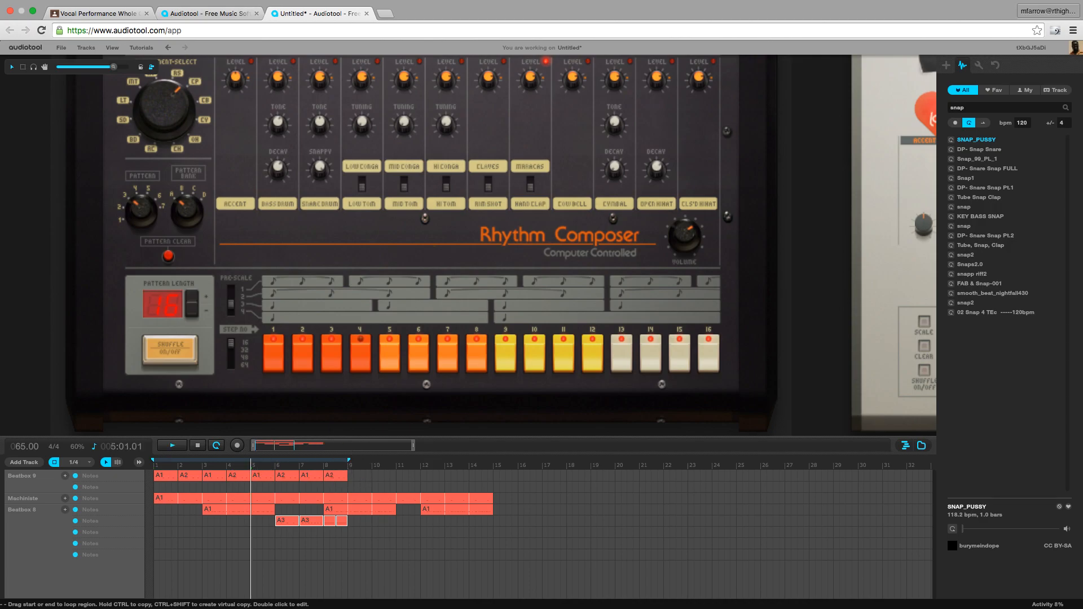
- Switch Beatbox 8 to pattern 5 and shift the loop range to run from bar 7 to bar 15
left_click_drag(149, 214, 150, 196)
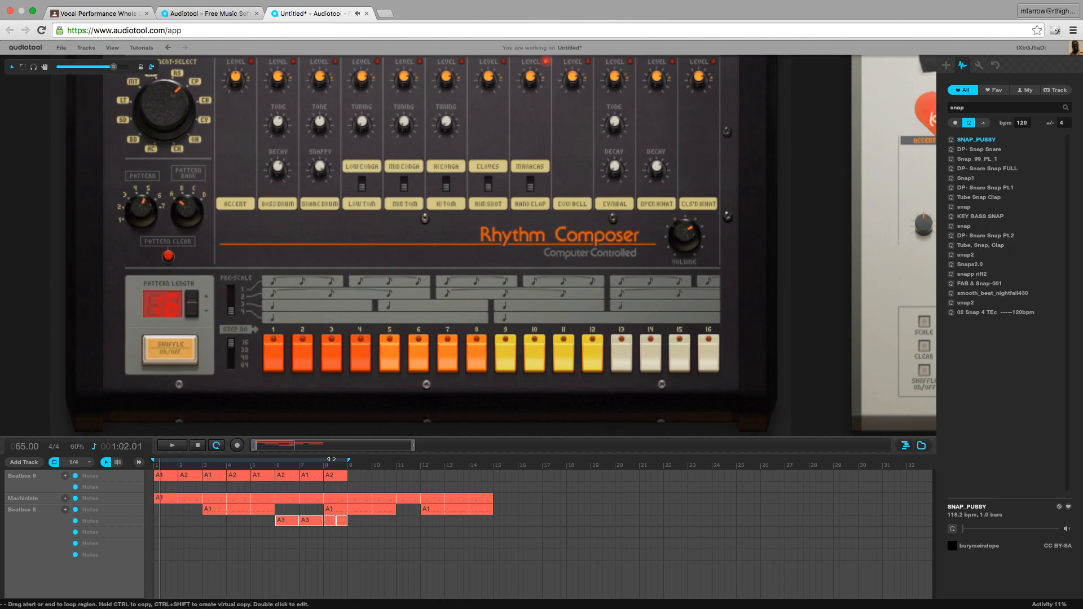
left_click_drag(331, 464, 477, 464)
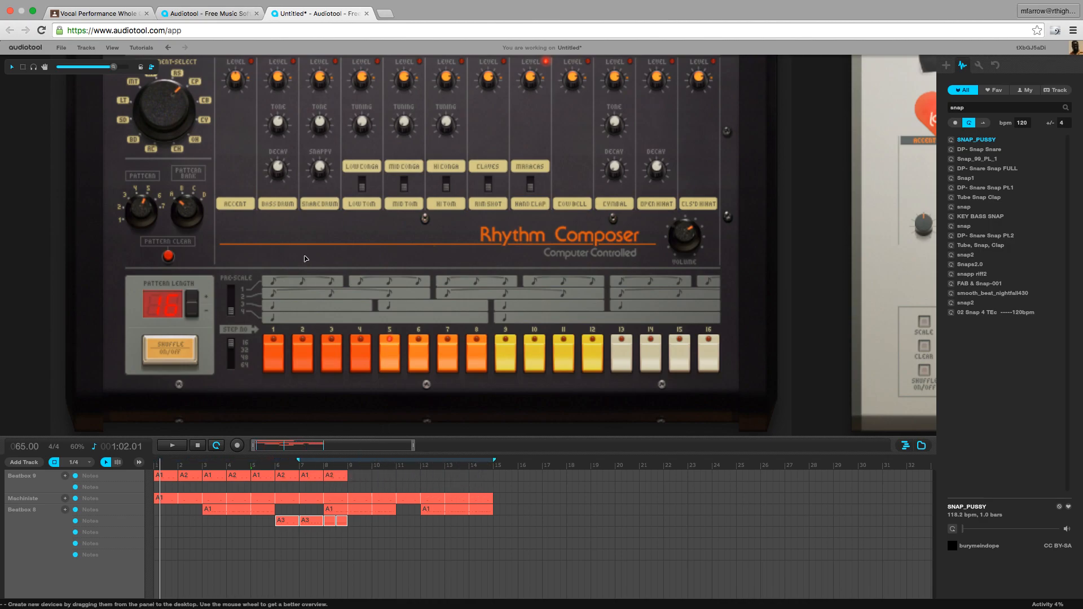
- Copy Beatbox 8 pattern 5, with a single hand clap on step 1, to a track and place its region at bar 9
mouse_move(281, 171)
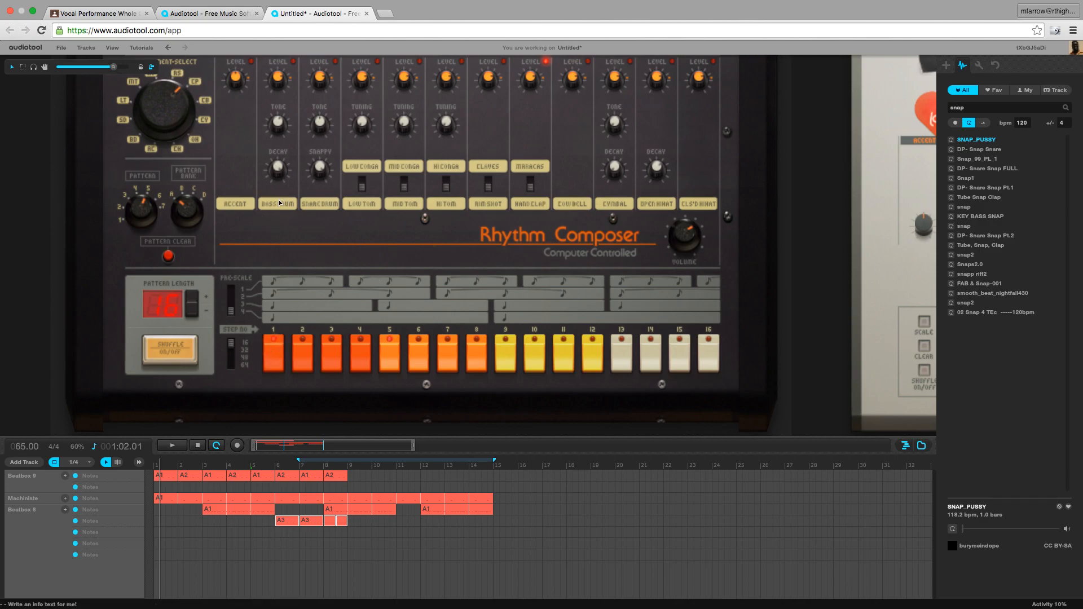
right_click(264, 234)
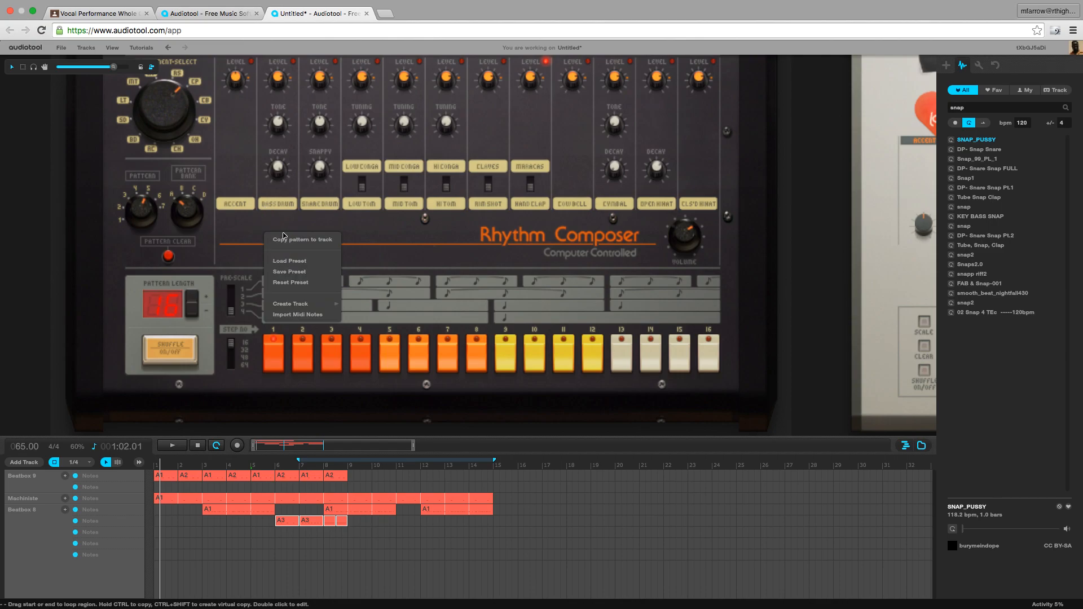
left_click(283, 241)
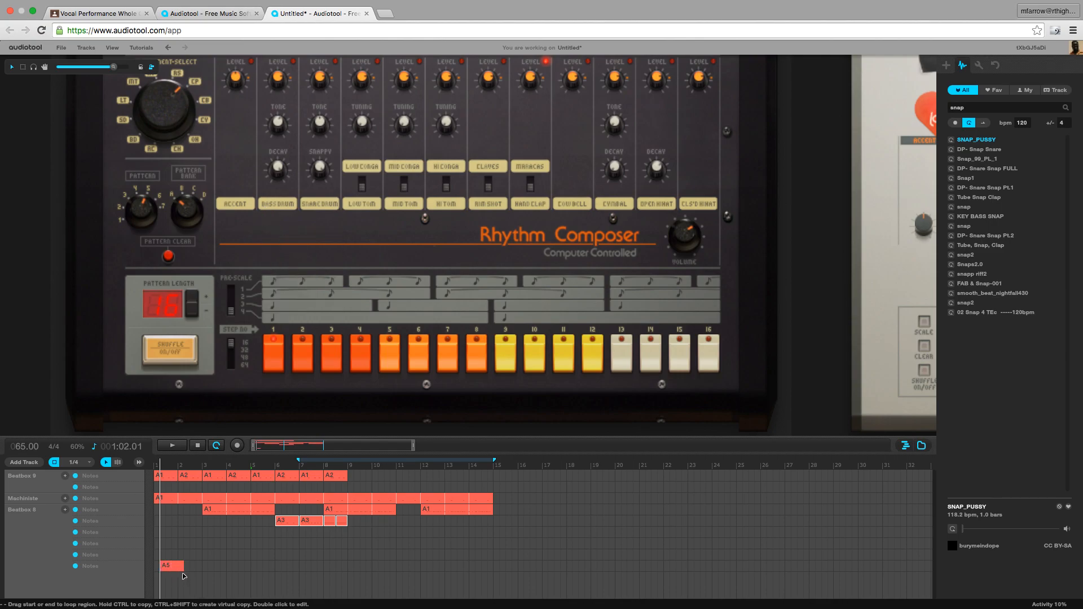
left_click_drag(173, 570, 360, 523)
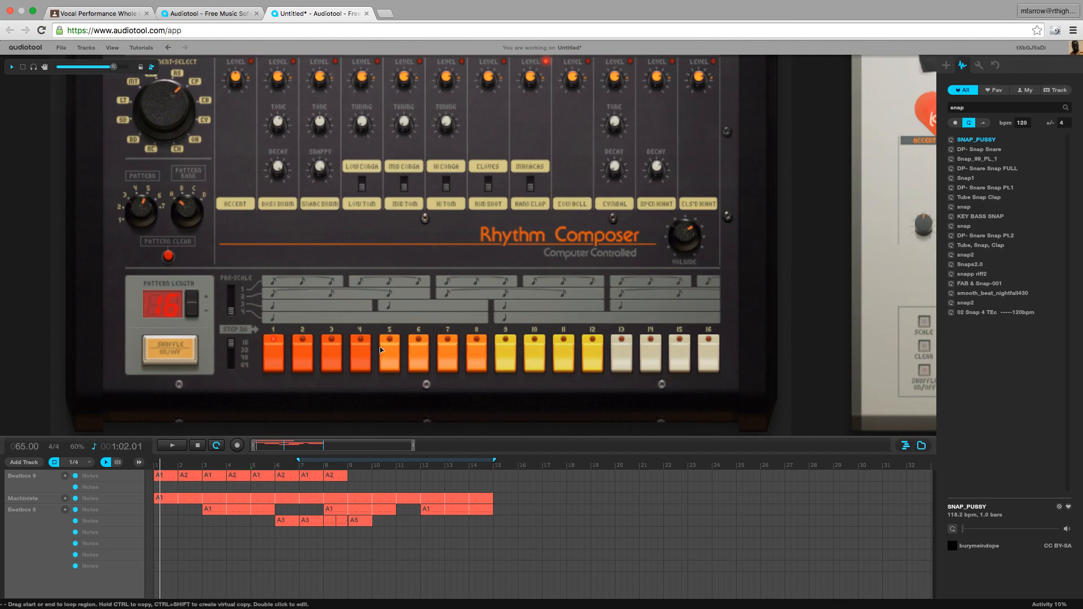
- Add hand claps on steps 5, 7, 11 and 14, copy the pattern to a track and place its region at bar 11
left_click(392, 350)
left_click(561, 350)
left_click(650, 351)
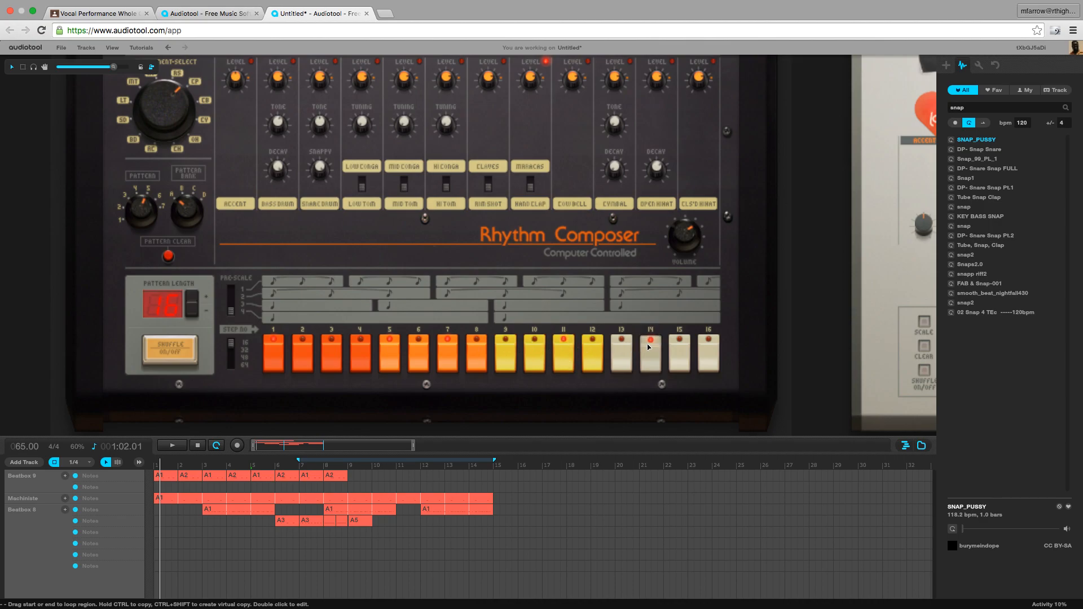
right_click(490, 378)
left_click(515, 389)
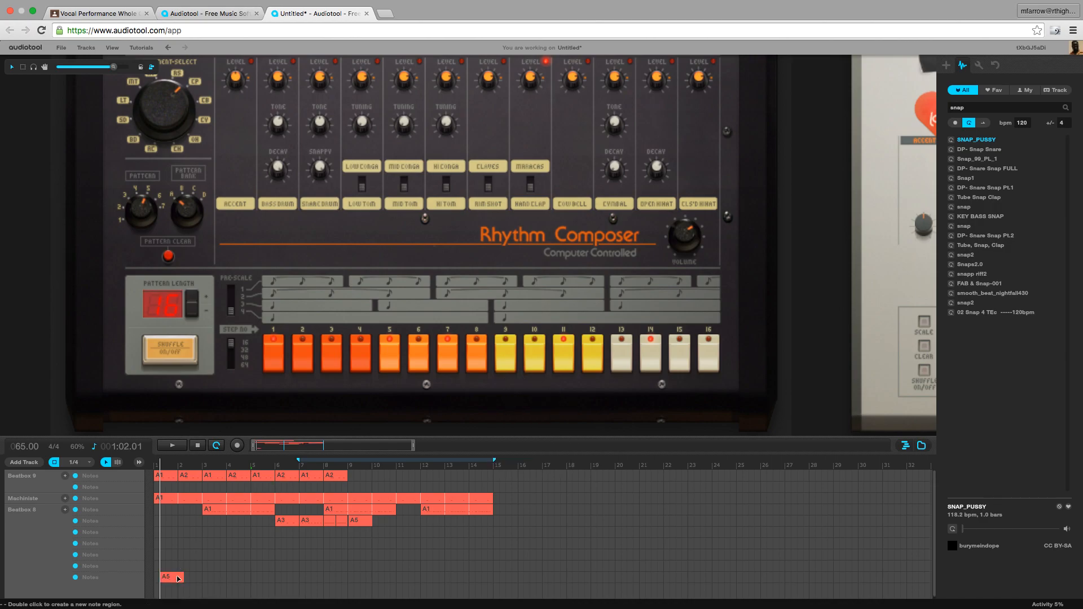
left_click_drag(178, 576, 365, 525)
- Extend the Machiniste region to the start of bar 16 and play the arrangement with the loop starting at bar 1
left_click_drag(492, 499, 519, 500)
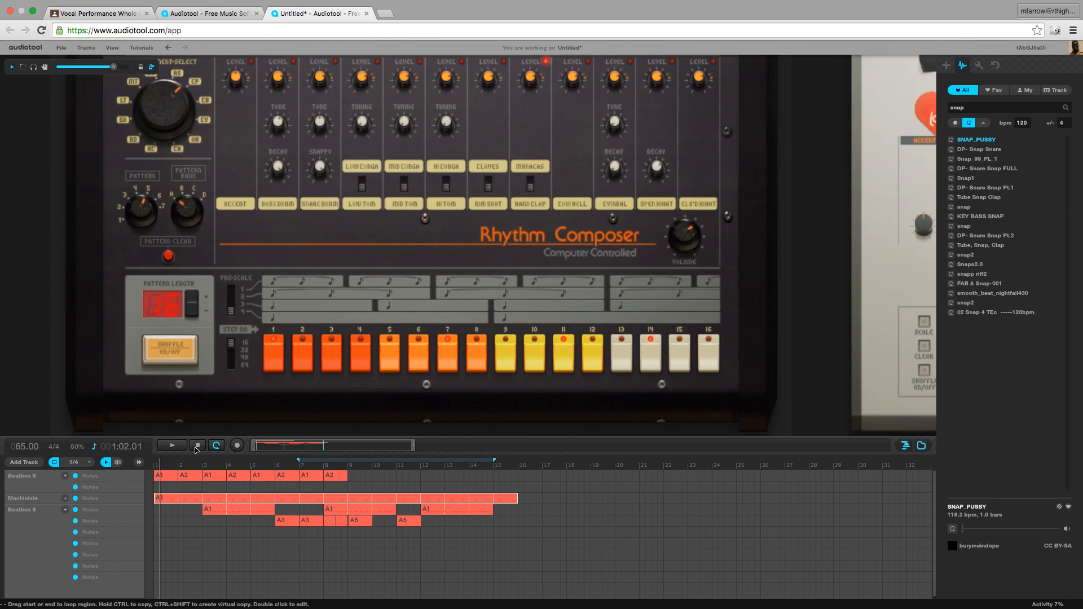
key("space")
left_click_drag(298, 459, 154, 453)
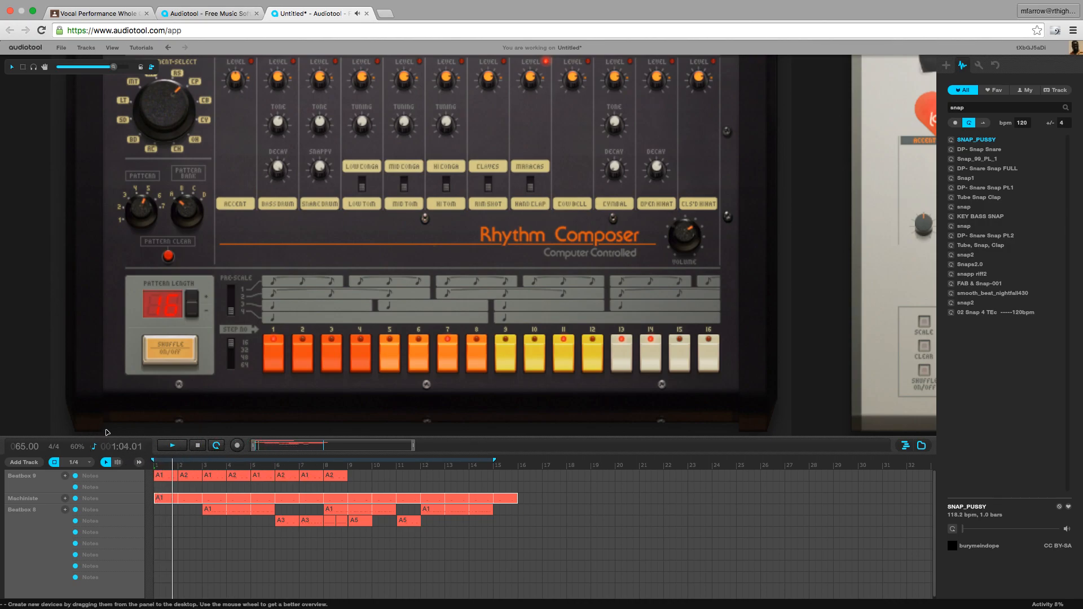
- Switch Beatbox 8 to the bass drum and pattern C7, and add hits on steps 1, 7, 11, 14 and 16
left_click_drag(156, 116, 154, 103)
left_click_drag(131, 208, 132, 196)
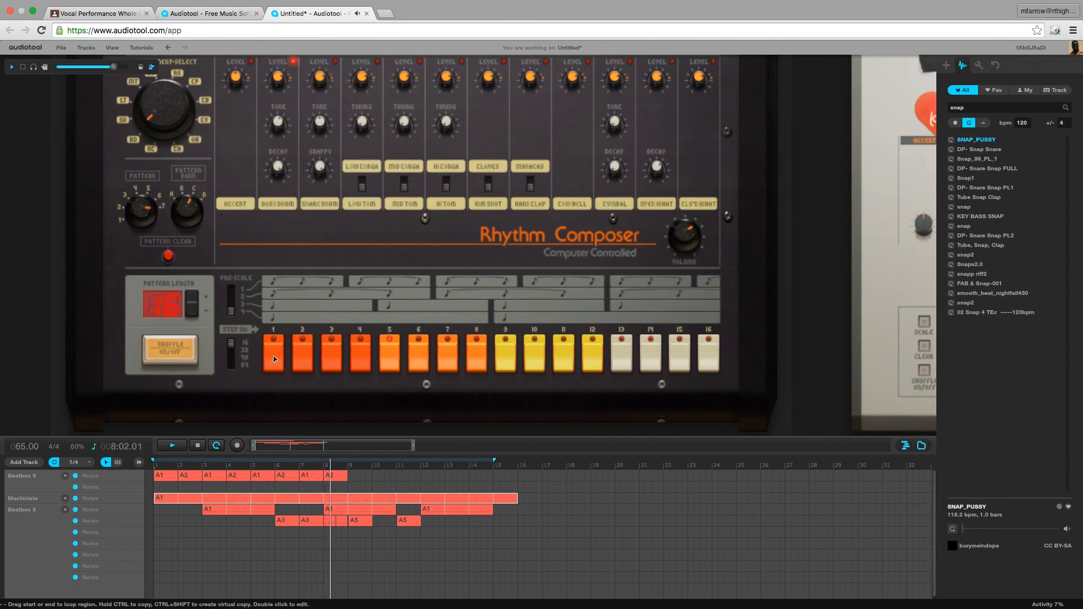
left_click(273, 357)
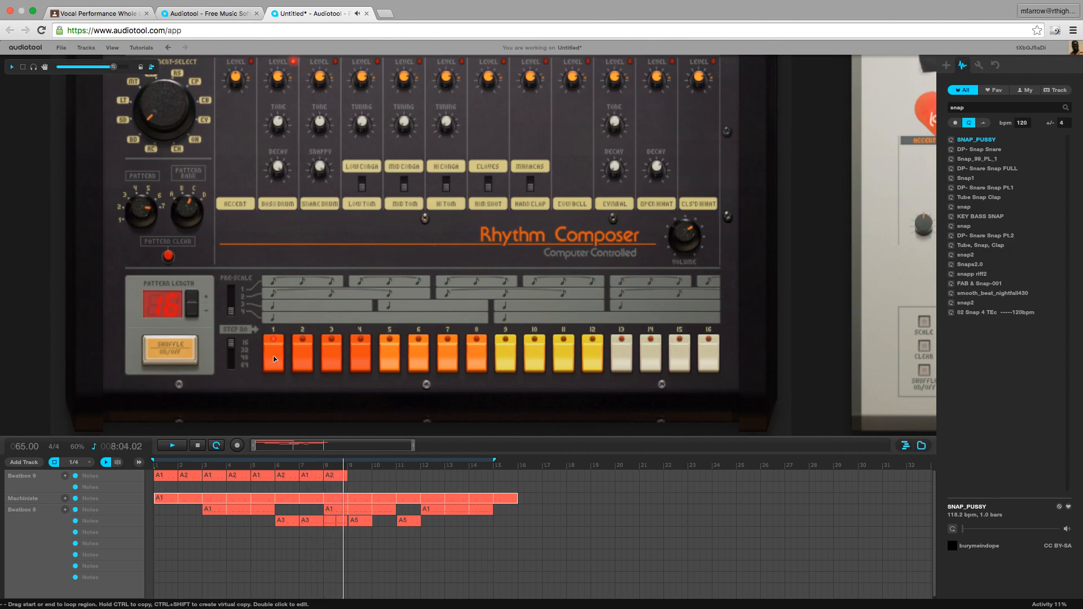
left_click(273, 359)
left_click(272, 358)
left_click(448, 354)
left_click(566, 356)
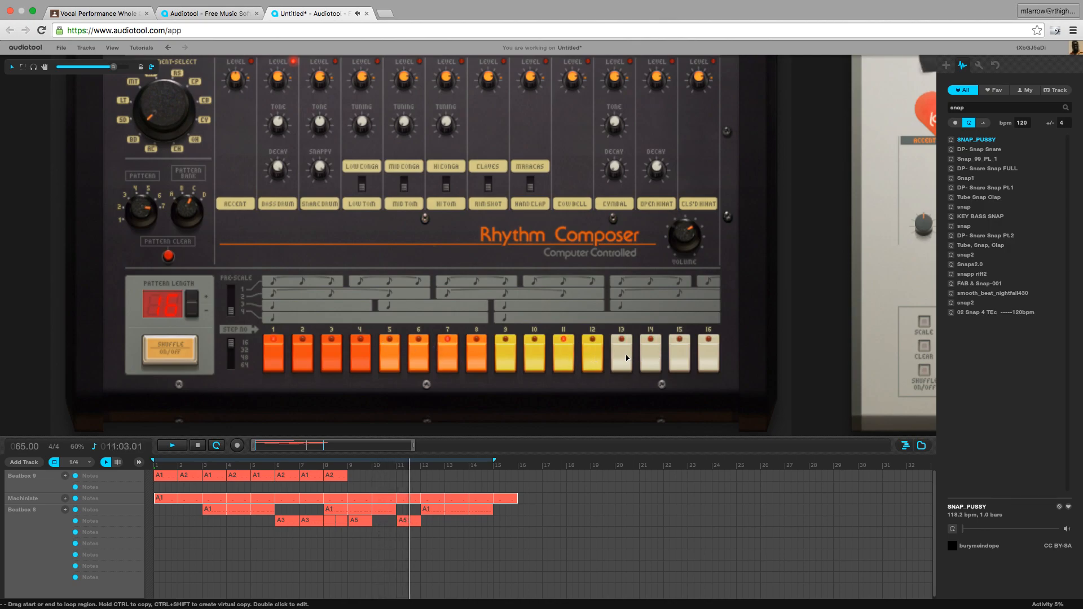
left_click(643, 356)
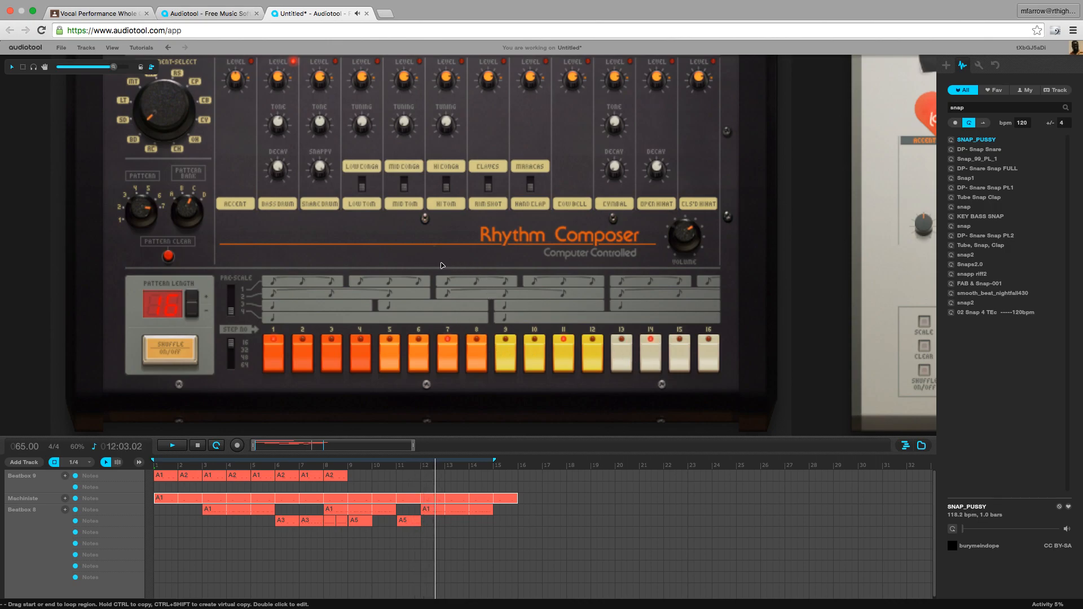
- Stop playback and copy the Beatbox 8 bass drum pattern to a track
right_click(429, 243)
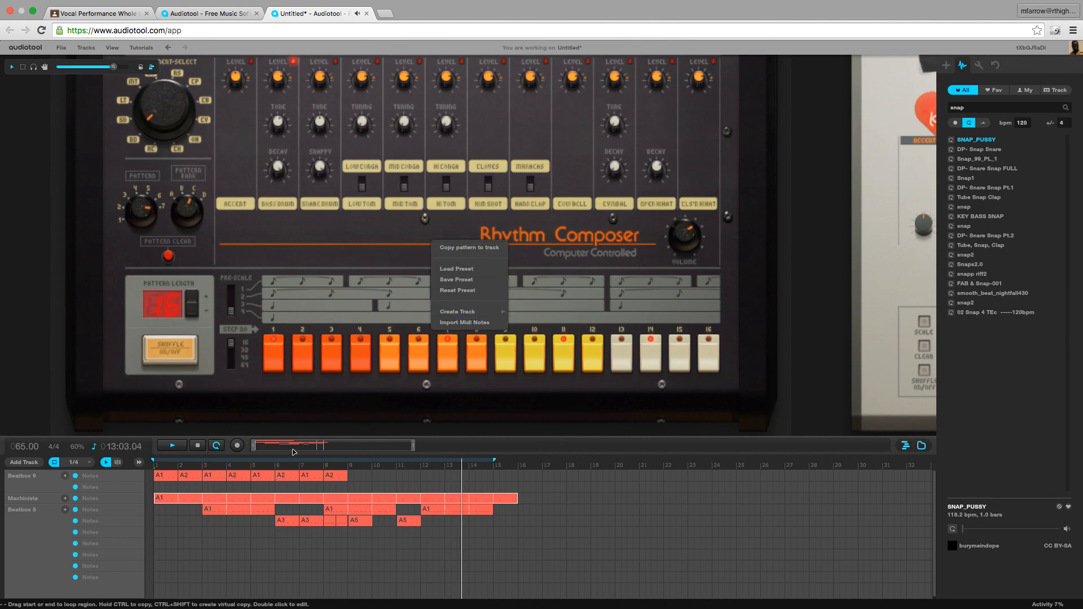
left_click(204, 449)
left_click(198, 446)
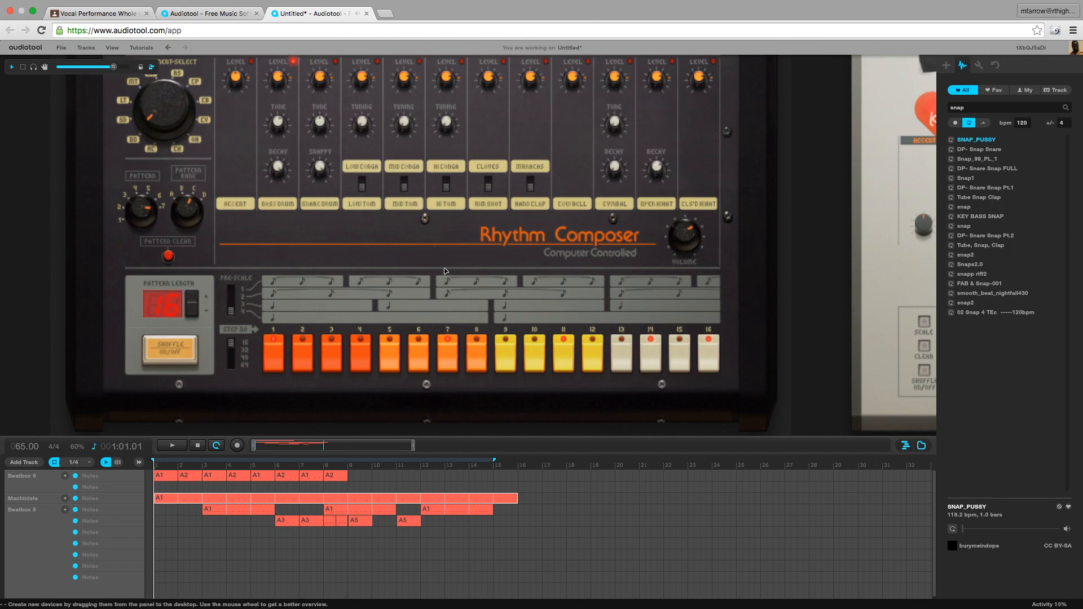
right_click(433, 242)
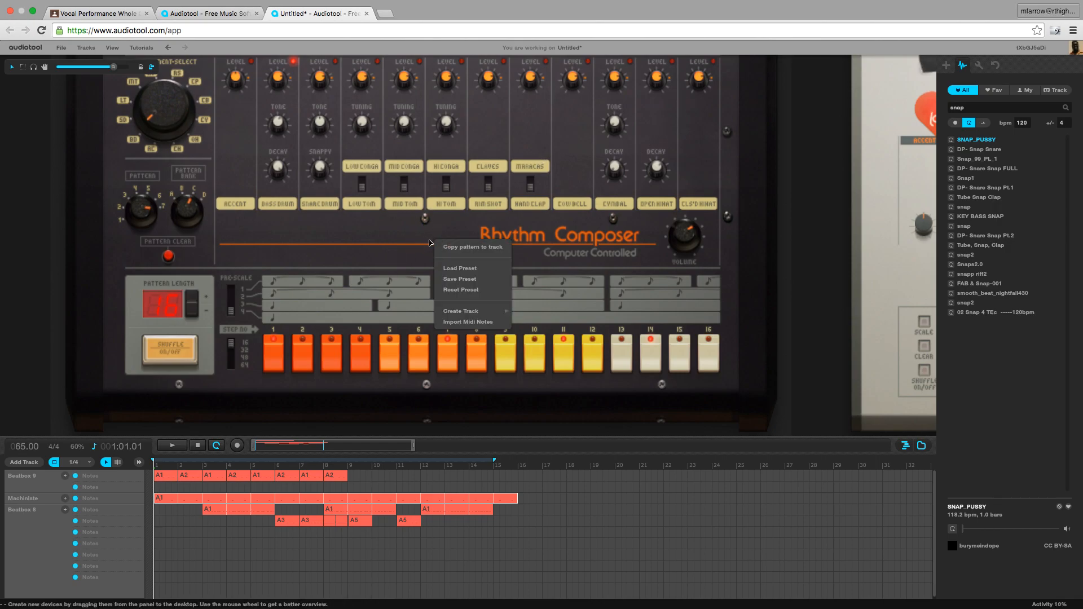
left_click(473, 248)
- Delete the two A5 hand clap regions at bars 9 and 11 from the Beatbox 8 track
left_click_drag(385, 539, 365, 529)
key("Delete")
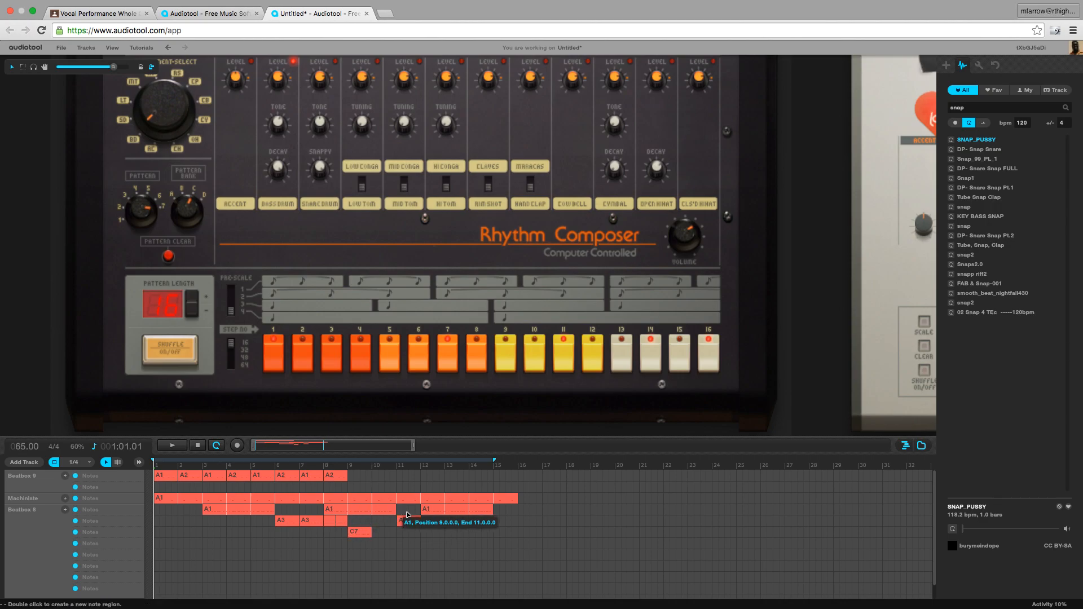
left_click(412, 523)
key("Delete")
- Move the C7 region up after the A3 regions at bar 9, and extend it and the loop range to bar 16
left_click(359, 534)
left_click_drag(361, 534, 510, 542)
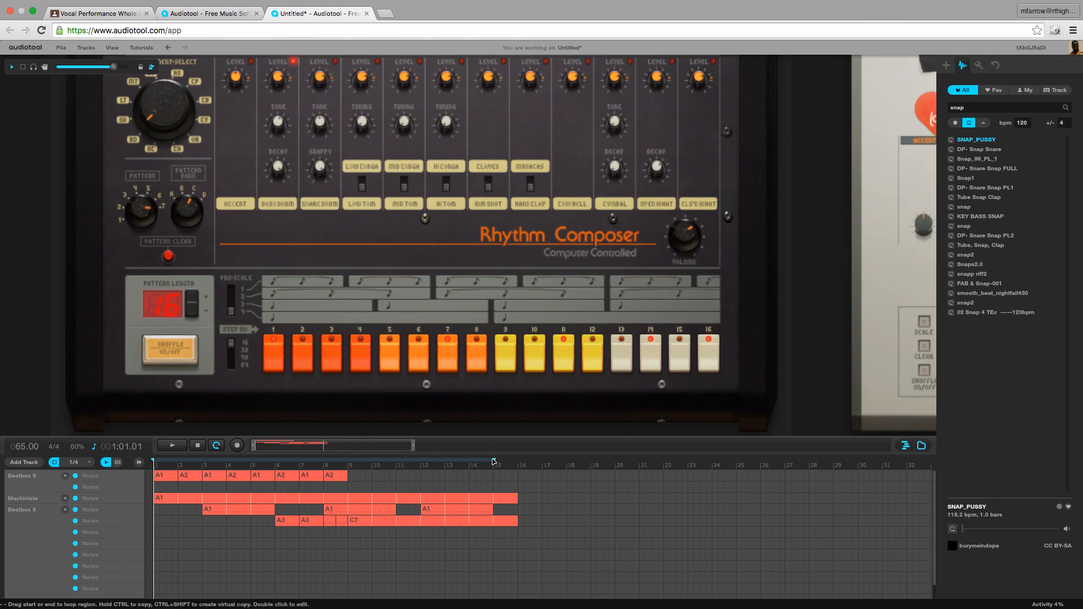
left_click_drag(494, 461, 506, 461)
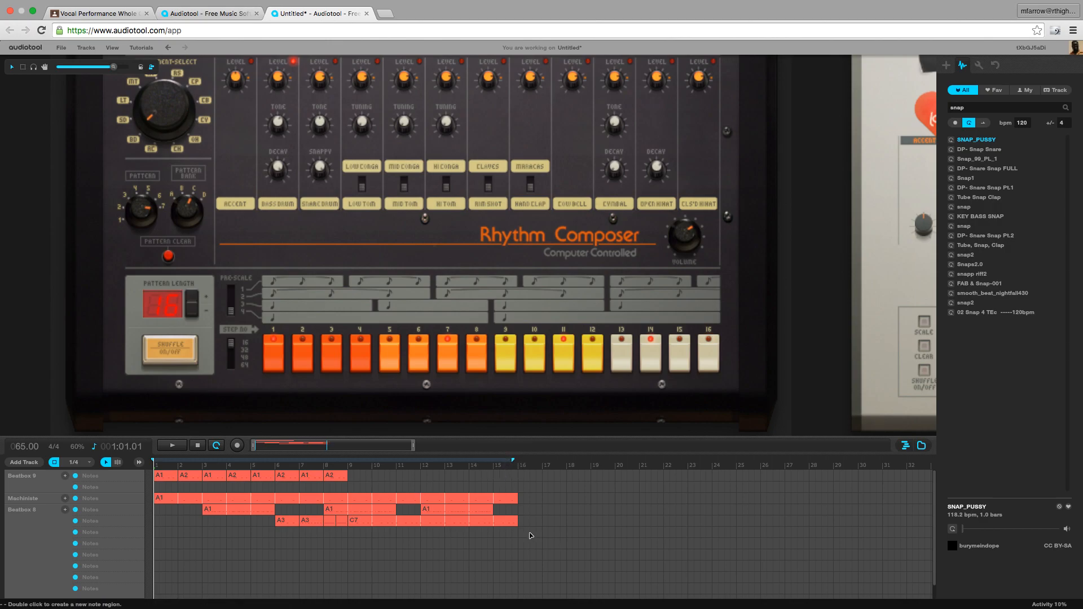
left_click_drag(514, 461, 519, 461)
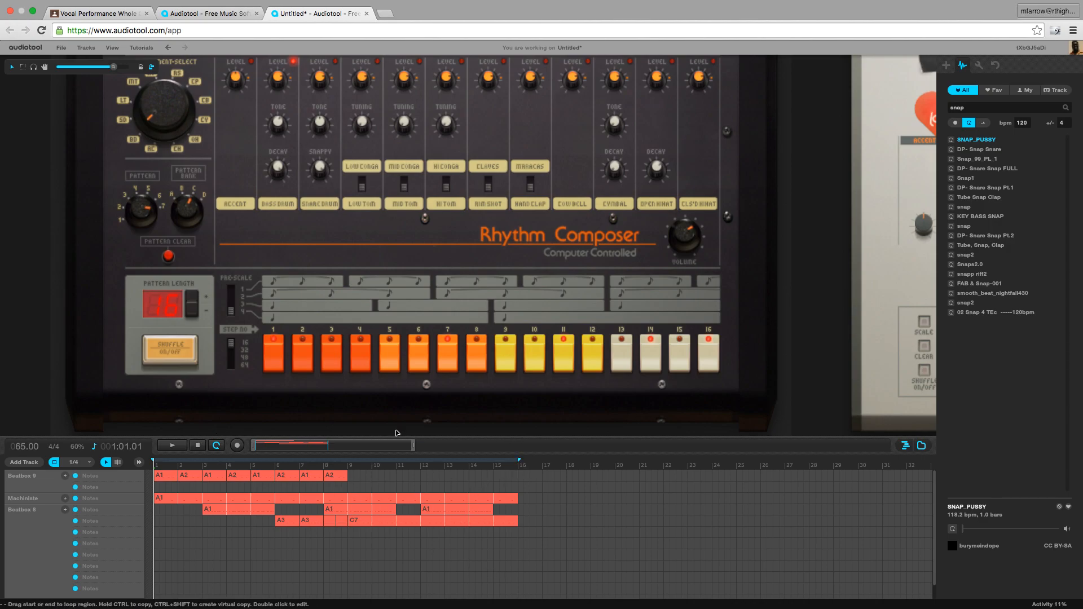
- Delete the empty Beatbox 8 note tracks below the one holding the A3 and C7 regions
scroll(206, 385, "down", 3)
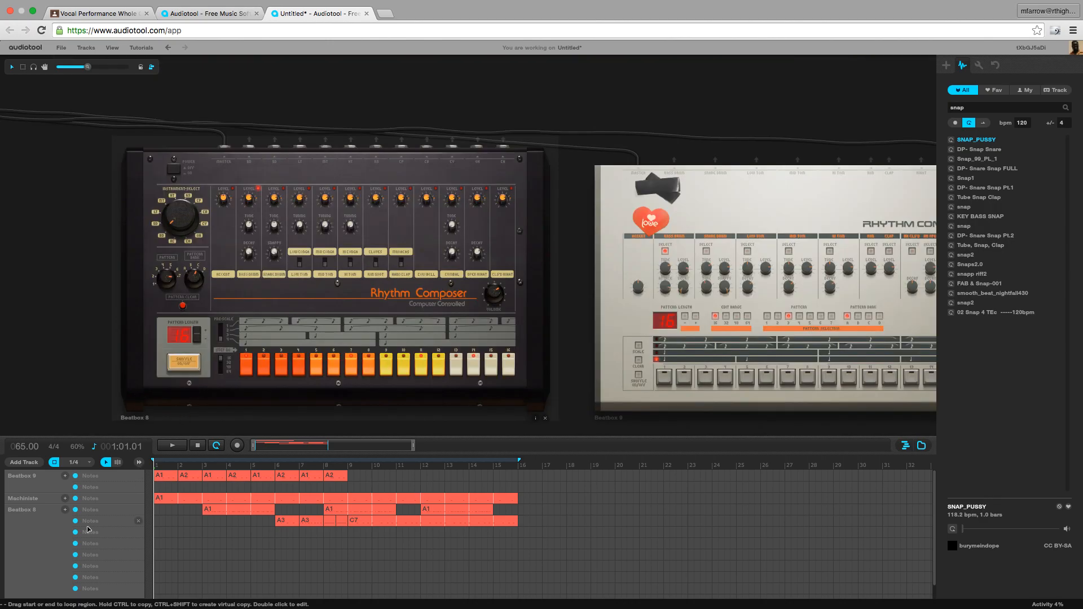
left_click(139, 533)
left_click(139, 533)
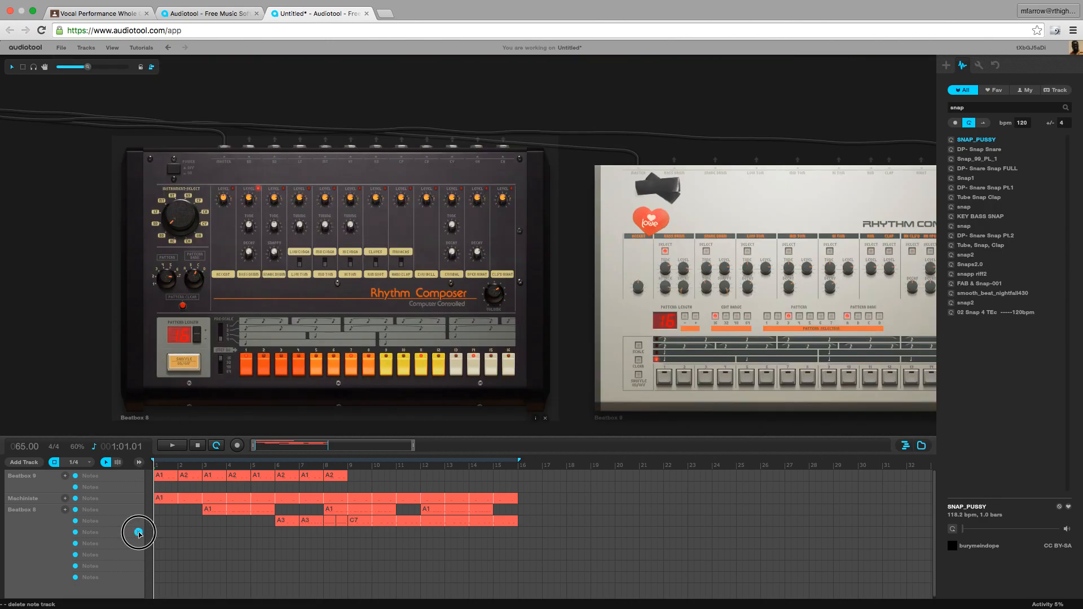
left_click(139, 533)
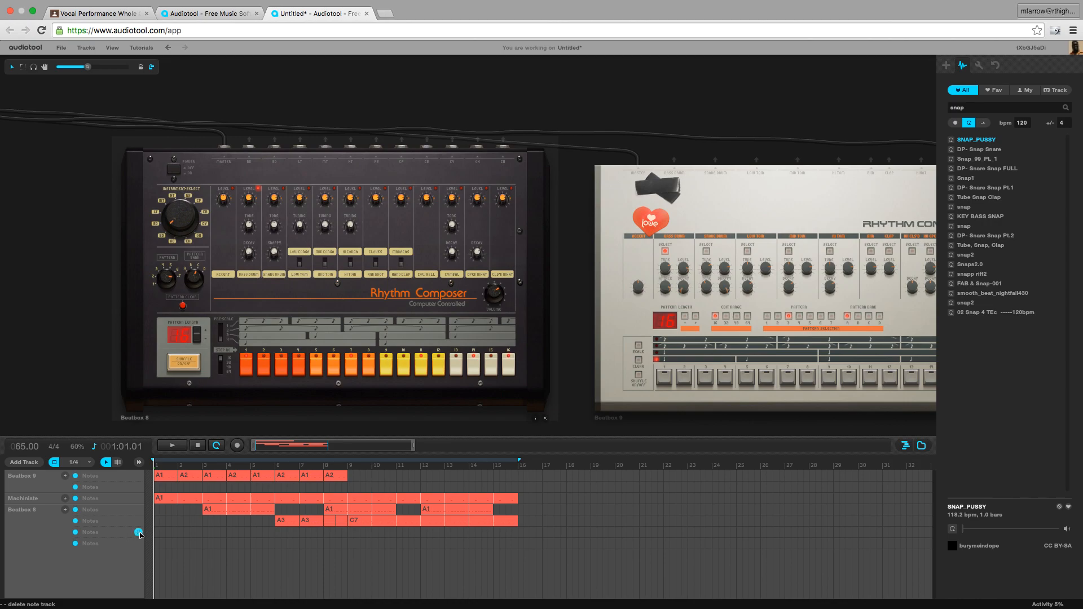
left_click(139, 533)
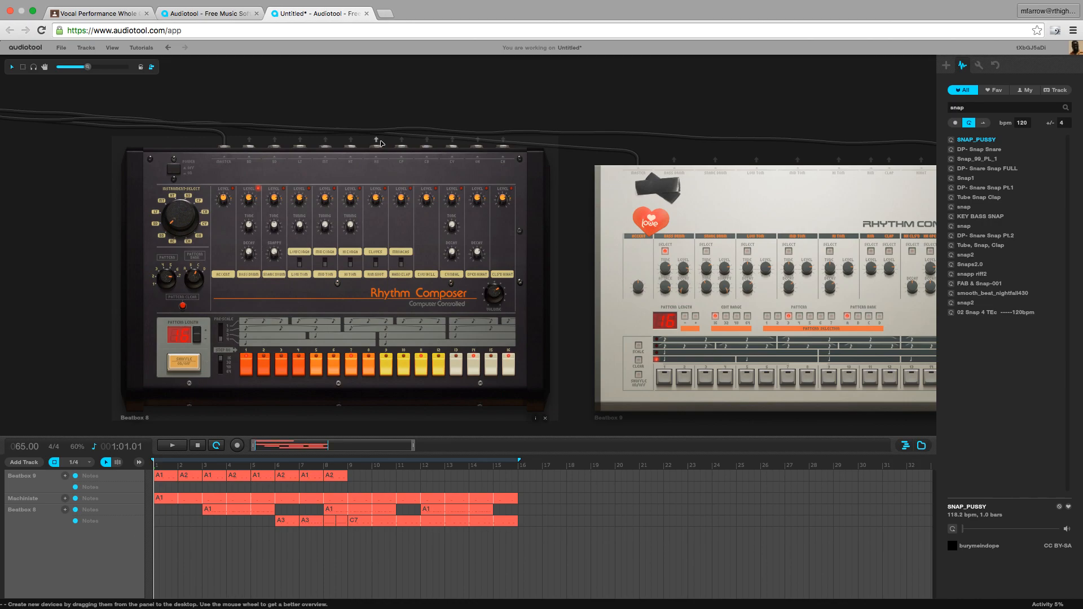
- Search Google for "hooktheory" in a new browser tab and open Hookpad from the results
left_click(386, 14)
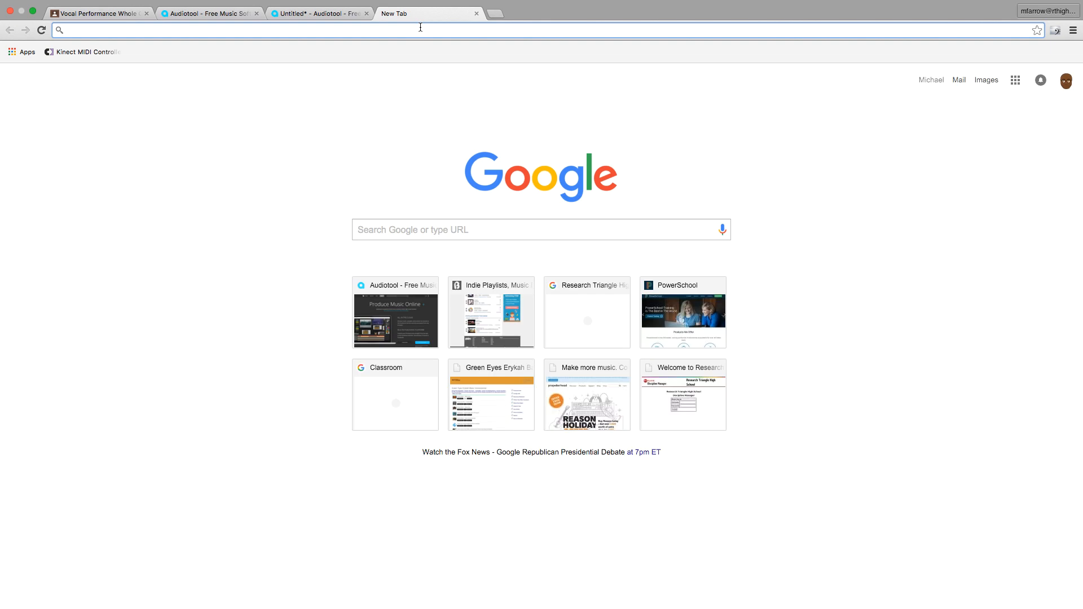
type("hooktheory")
key("Return")
left_click(126, 57)
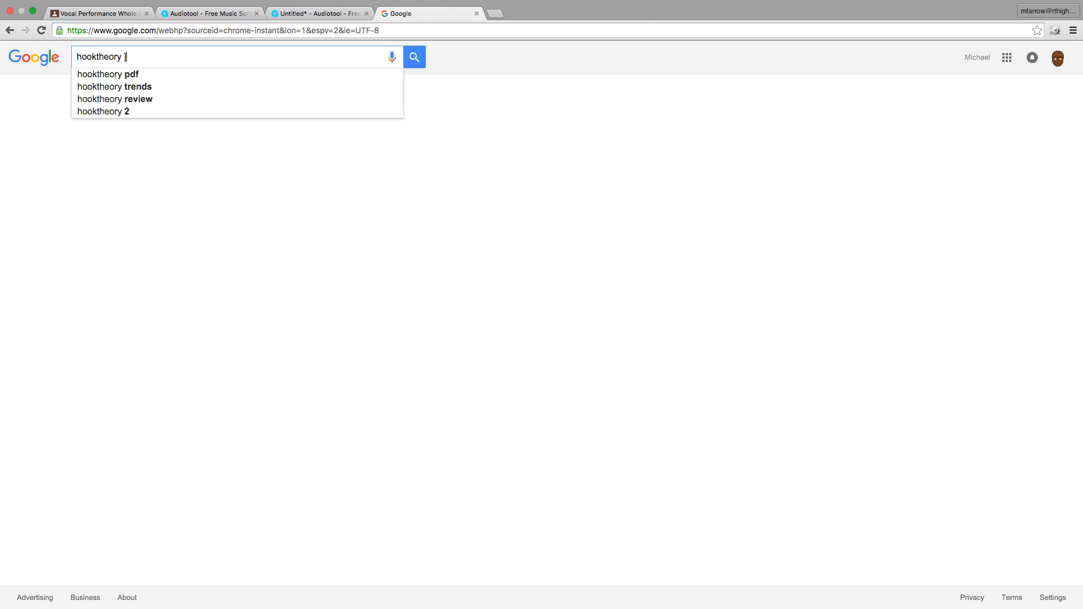
key("Return")
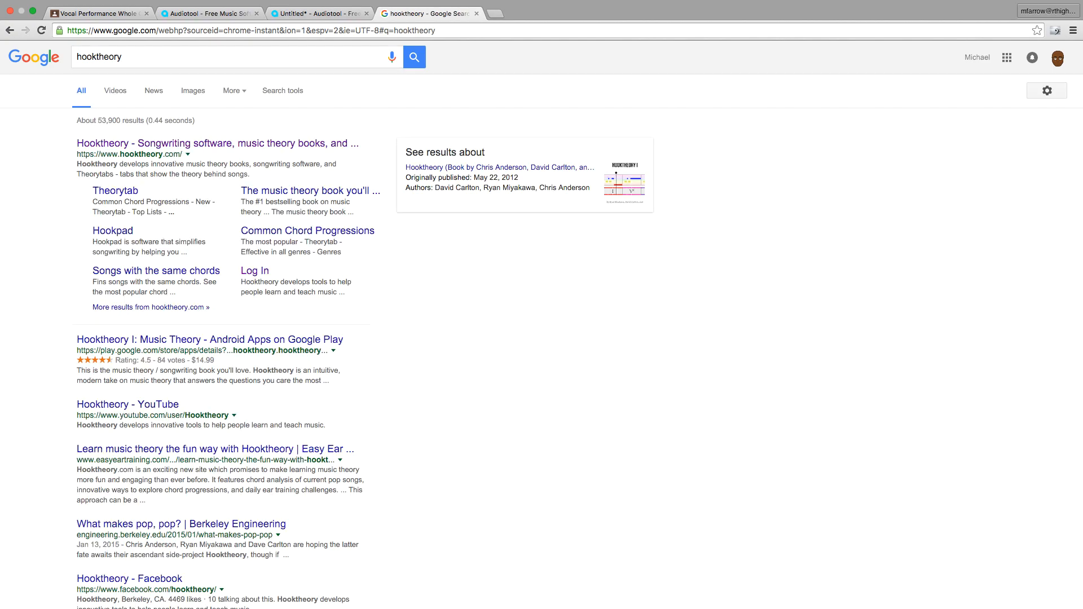
left_click(116, 232)
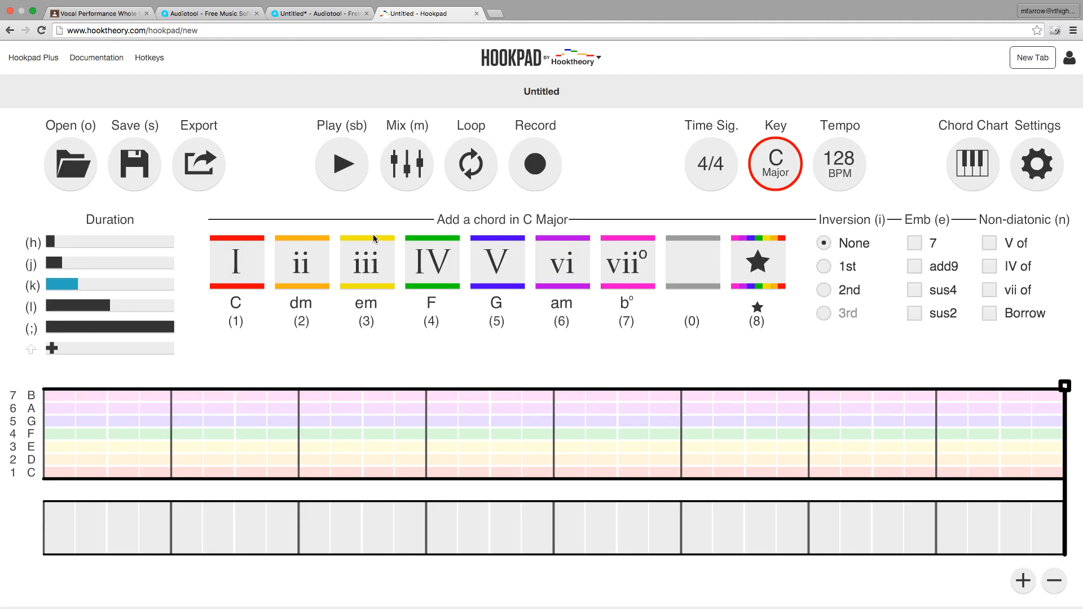
- Fill the first two bars with the chords vi, ii, iii and vi in C Major, two beats each
scroll(550, 312, "down", 1)
left_click(559, 246)
left_click_drag(75, 494, 297, 488)
key("2")
left_click(364, 240)
key("6")
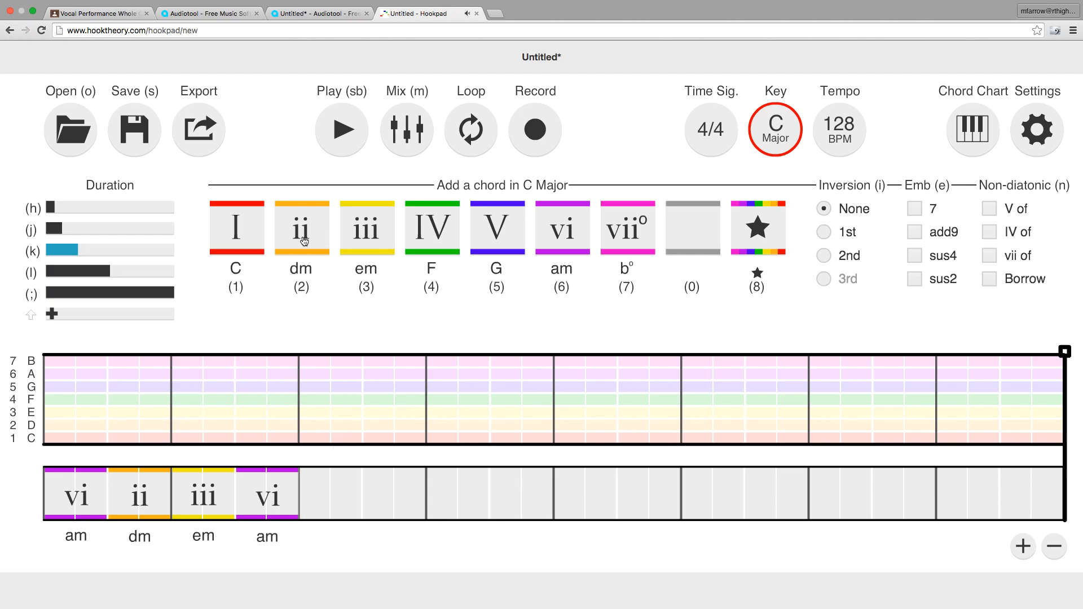
- Fill bars 3 and 4 with the chords I, ii, IV and vi, two beats each
left_click(236, 227)
left_click_drag(327, 499, 485, 499)
left_click(314, 245)
left_click(431, 228)
scroll(569, 251, "down", 1)
left_click(555, 235)
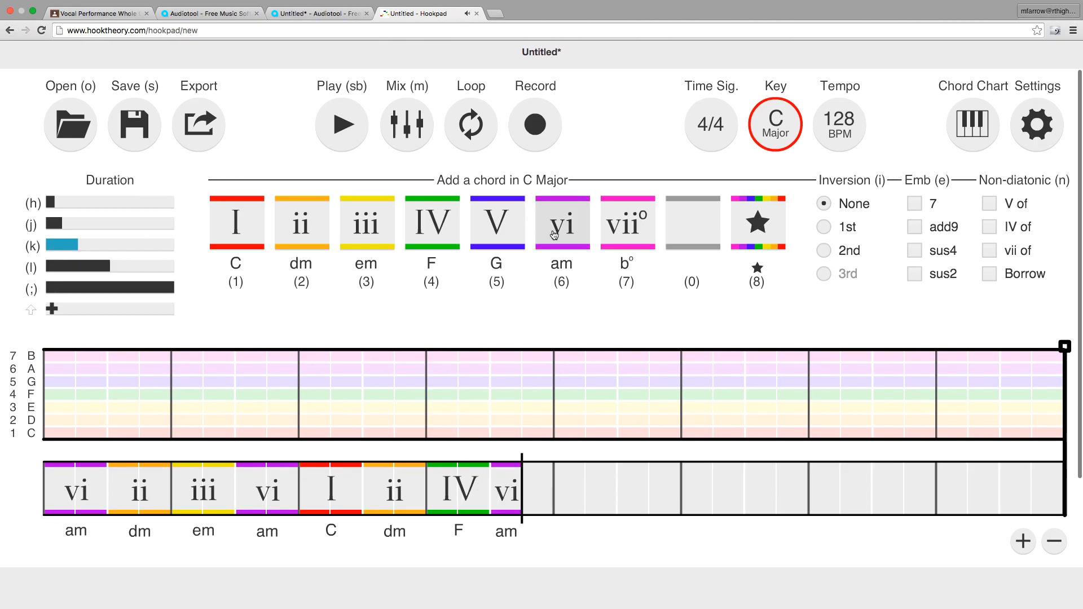
left_click_drag(520, 494, 551, 495)
- Turn the first vi chord into a seventh chord
left_click(95, 494)
left_click(922, 212)
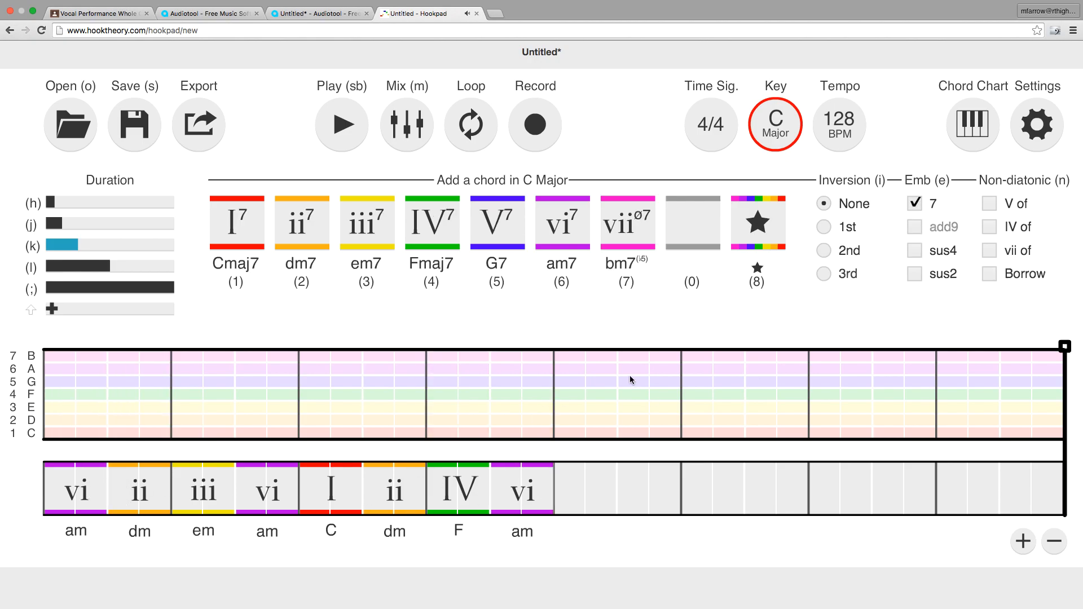
left_click(79, 490)
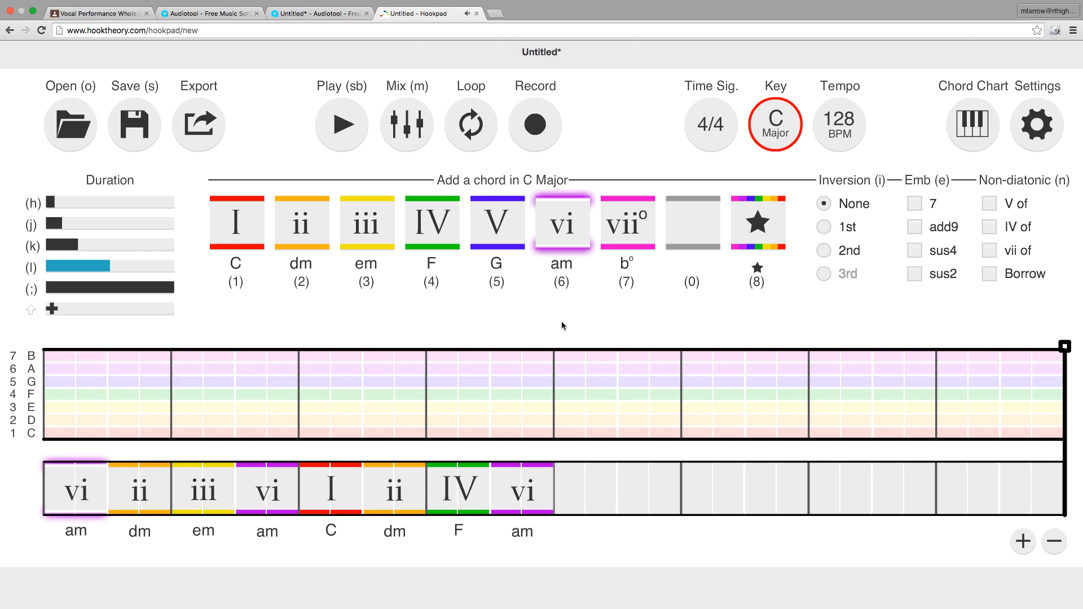
left_click(917, 207)
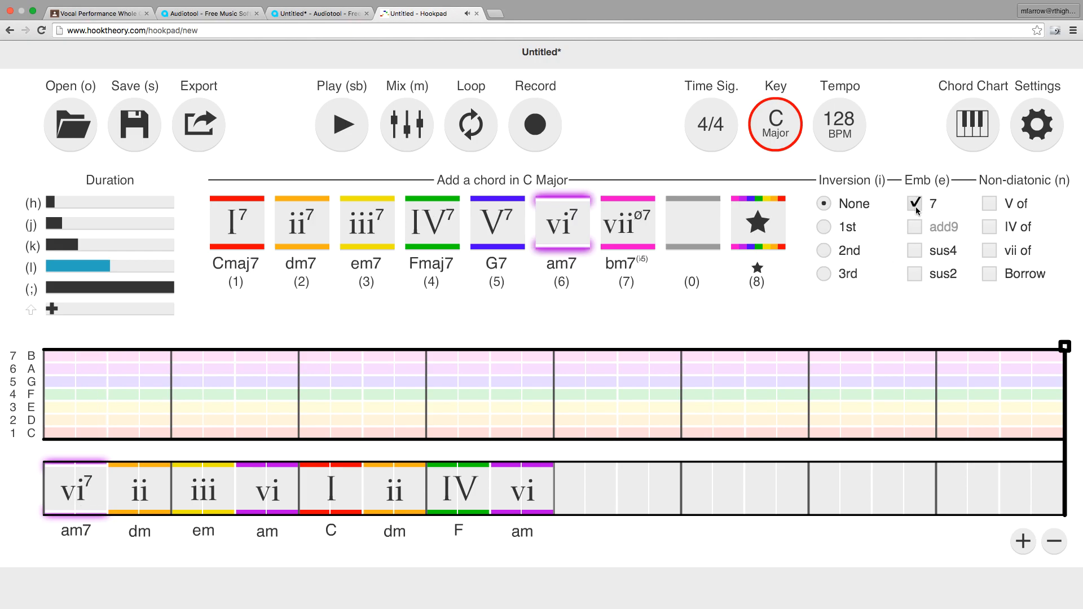
- Apply sus4 to the iii chord and sus2 to the vi chord in bar 2
left_click(203, 488)
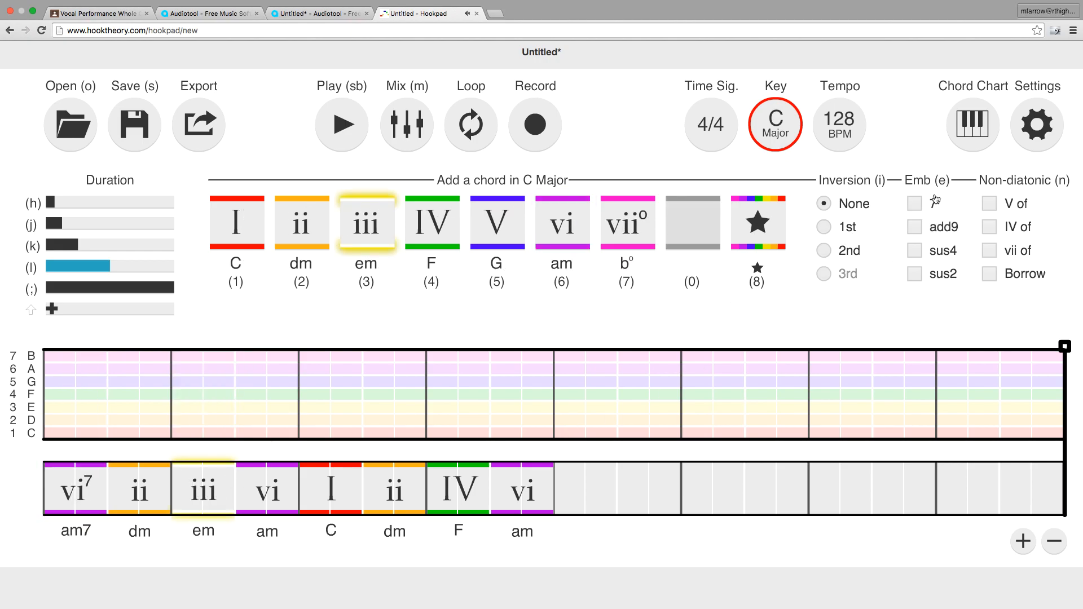
left_click(914, 252)
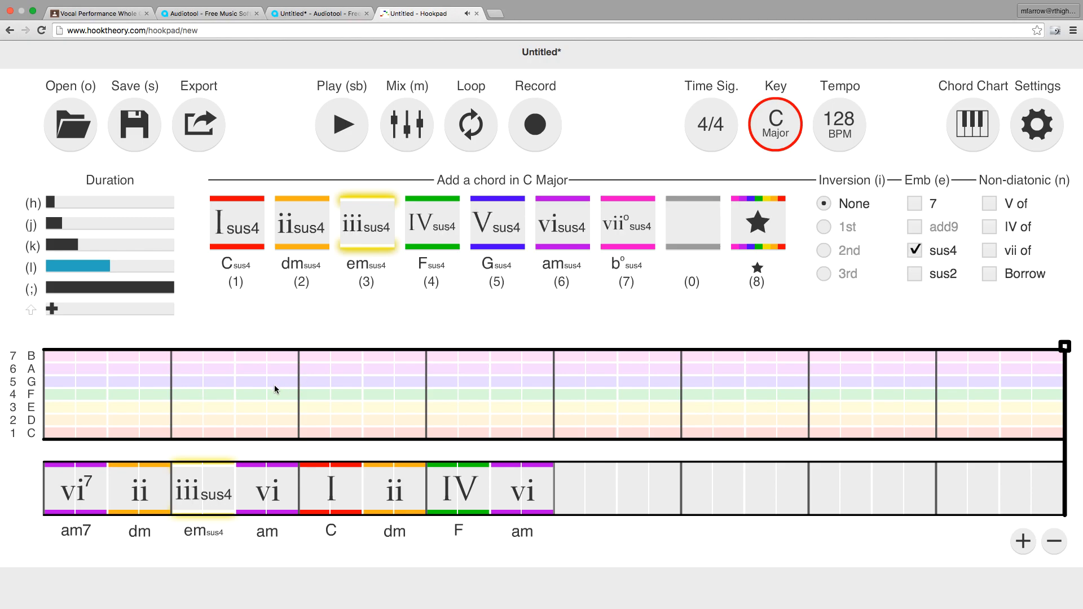
left_click(269, 496)
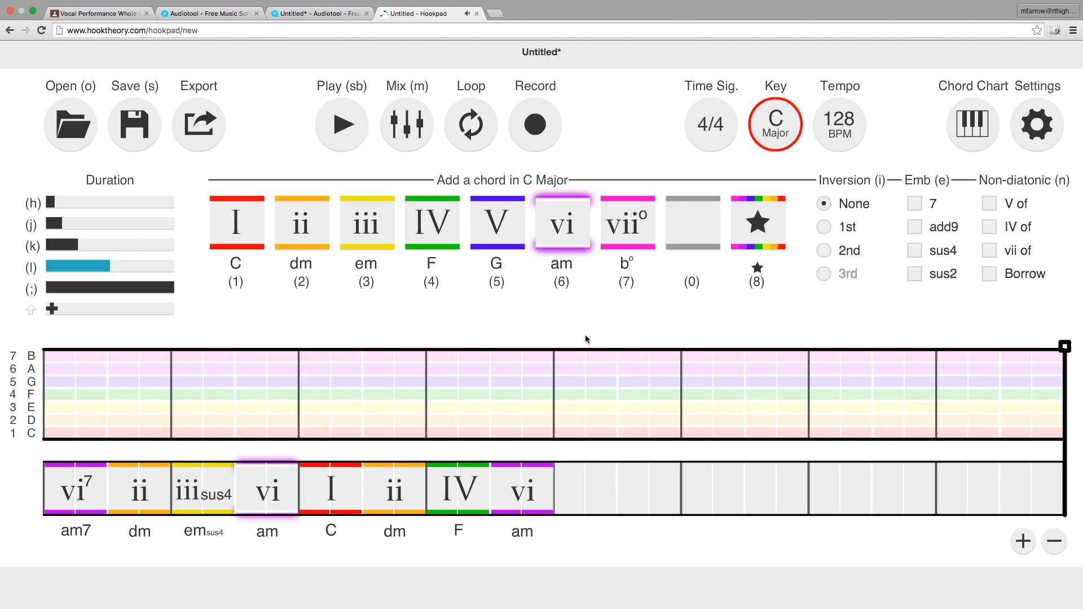
left_click(914, 275)
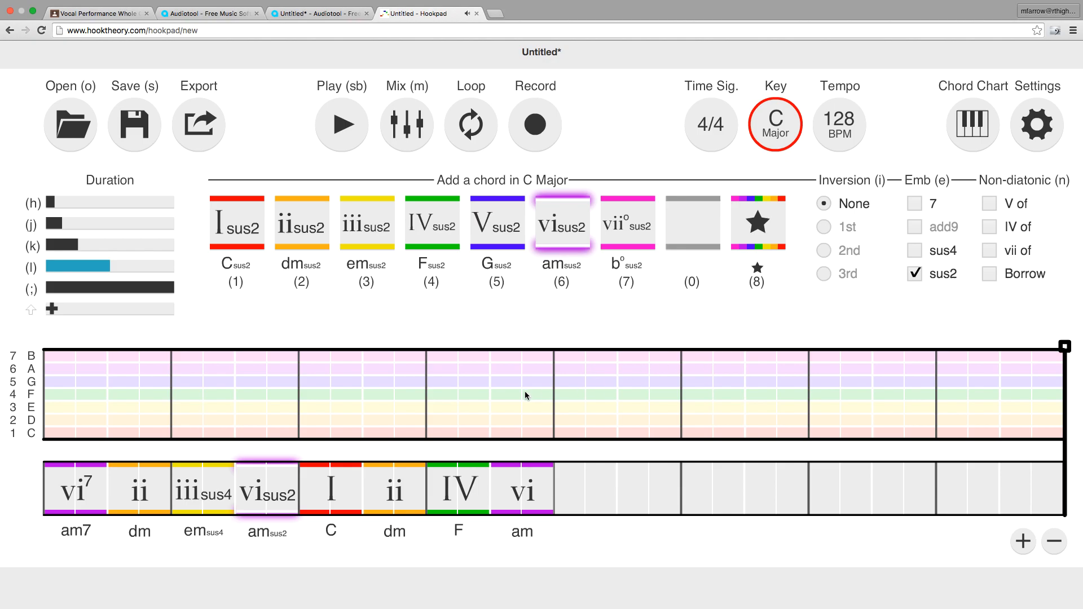
- Add a seventh to the ii chord in bar 3 and an add9 to the vi chord in bar 4
left_click(394, 490)
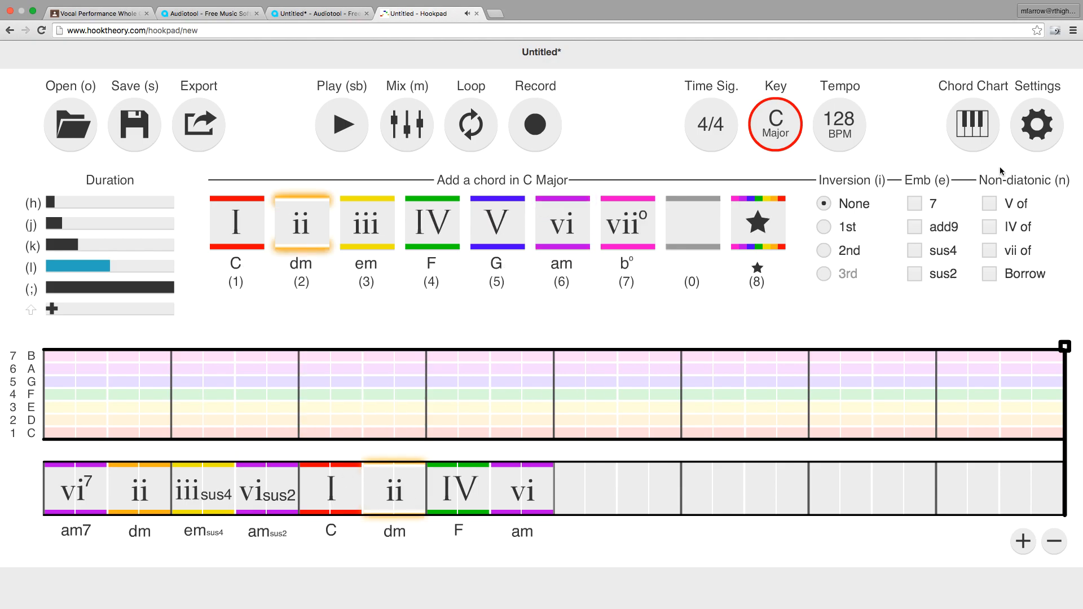
left_click(915, 204)
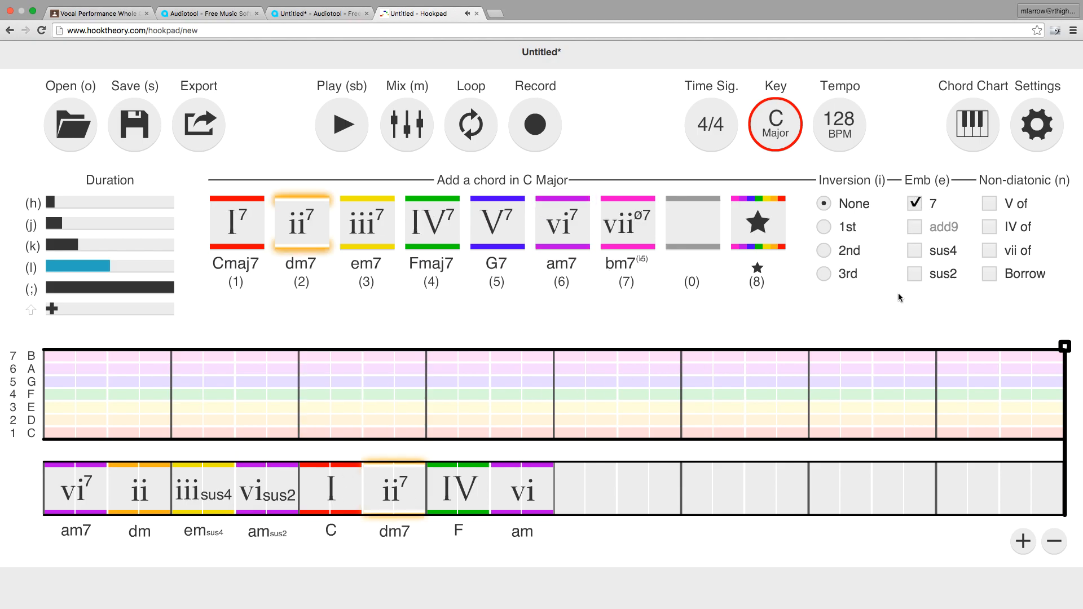
left_click(516, 489)
left_click(914, 227)
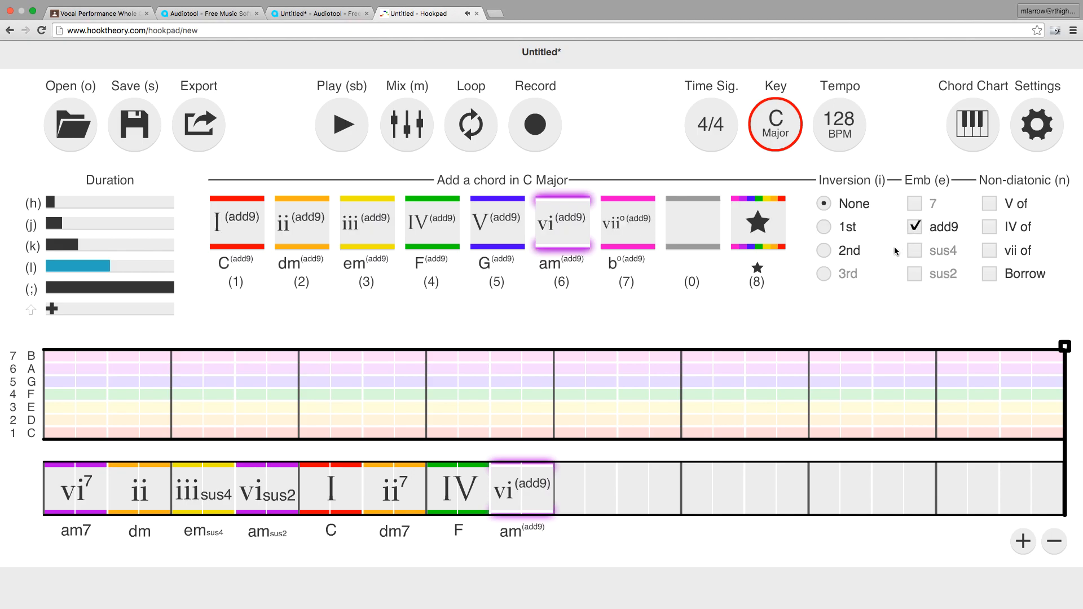
- Duplicate the whole four-bar chord progression into bars 5 to 8
left_click(568, 450)
left_click_drag(590, 451, 48, 423)
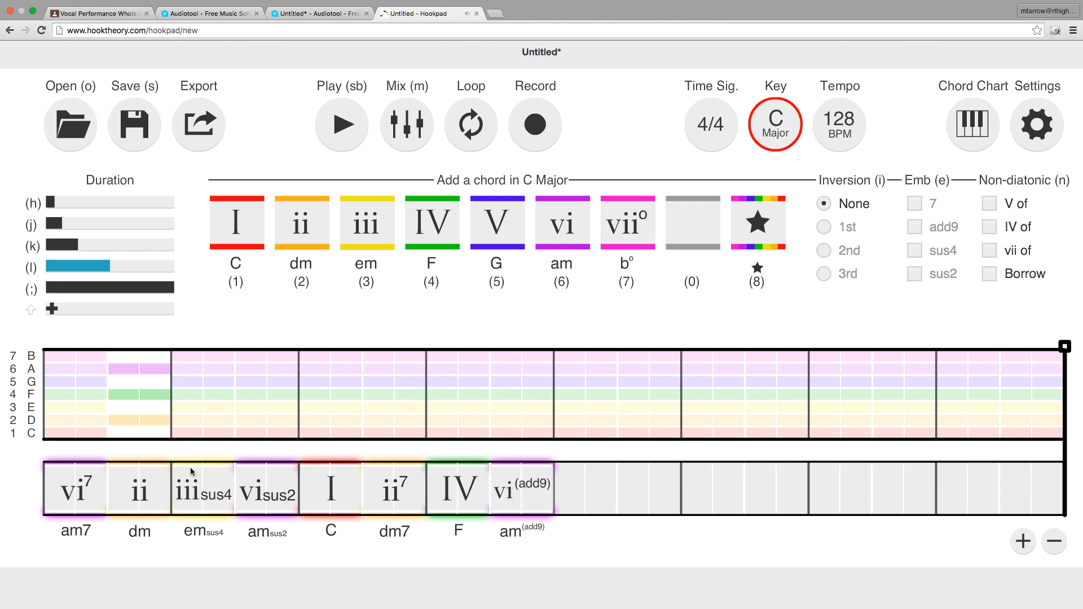
key("ctrl+c")
key("ctrl+v")
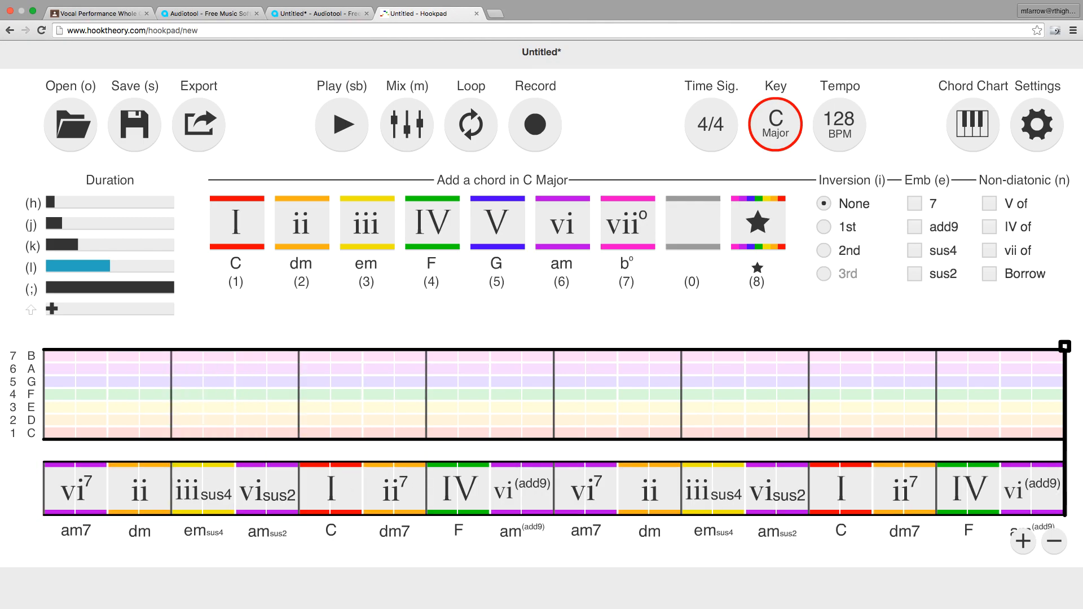
- Place the cursor at the start of the melody staff and start recording
left_click(85, 372)
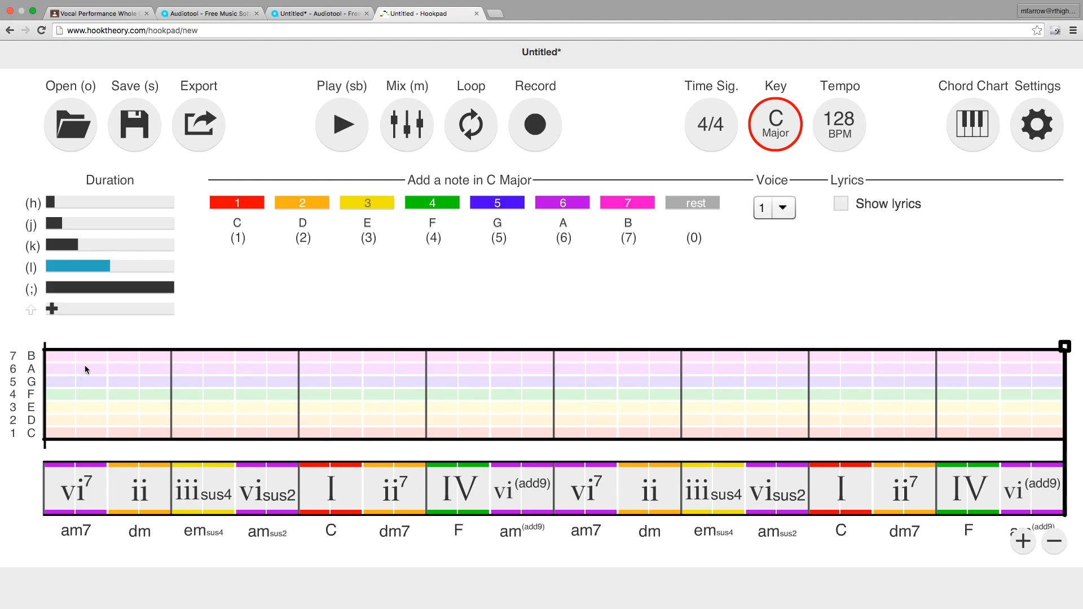
left_click(526, 146)
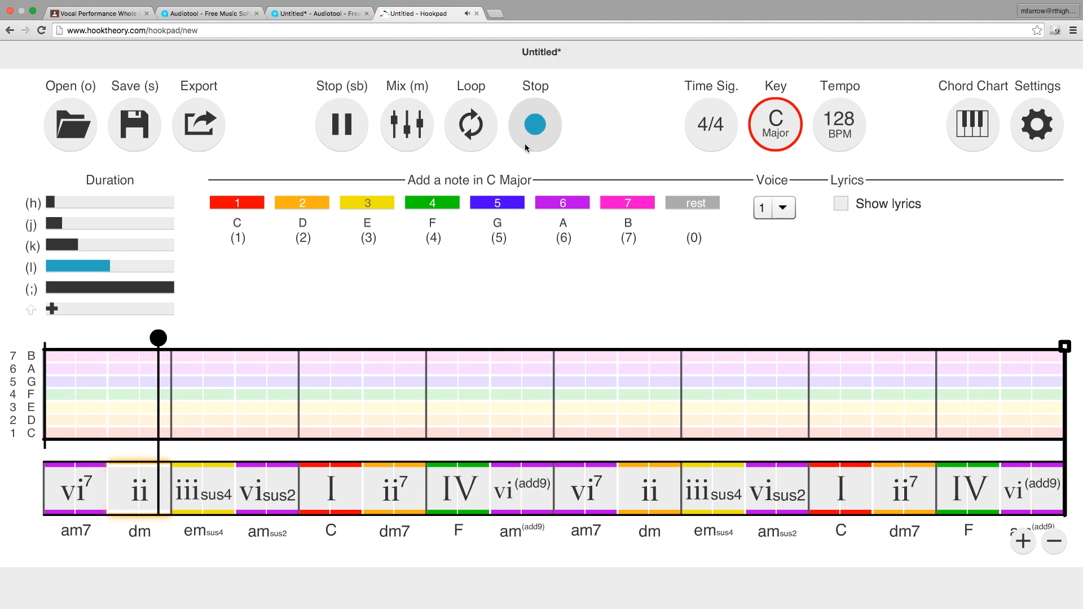
- Stop the melody recording in Hookpad
scroll(526, 148, "down", 2)
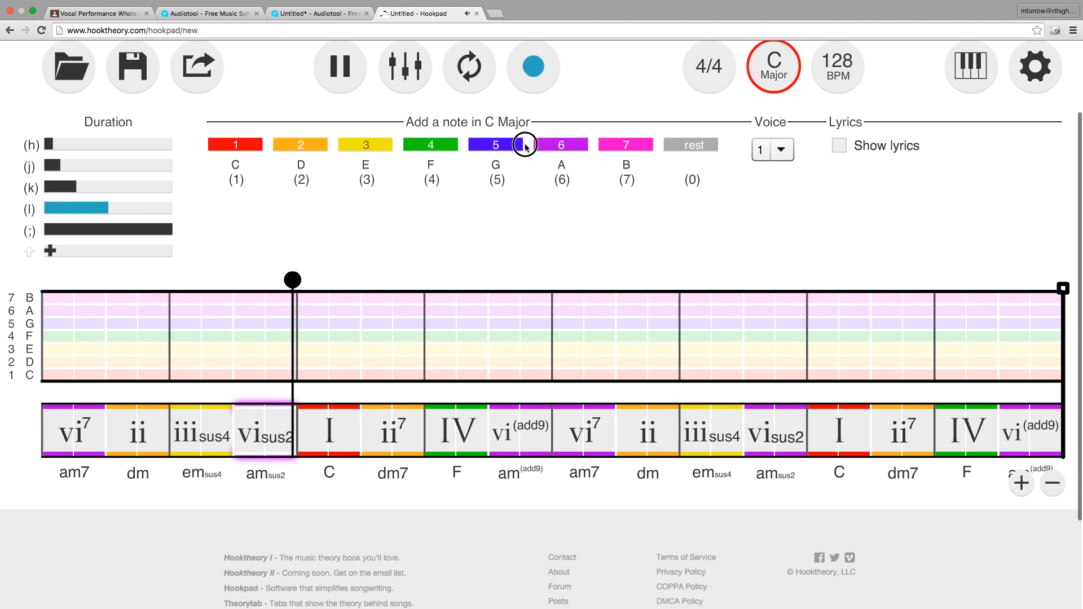
scroll(526, 147, "down", 2)
scroll(490, 143, "up", 5)
left_click(534, 165)
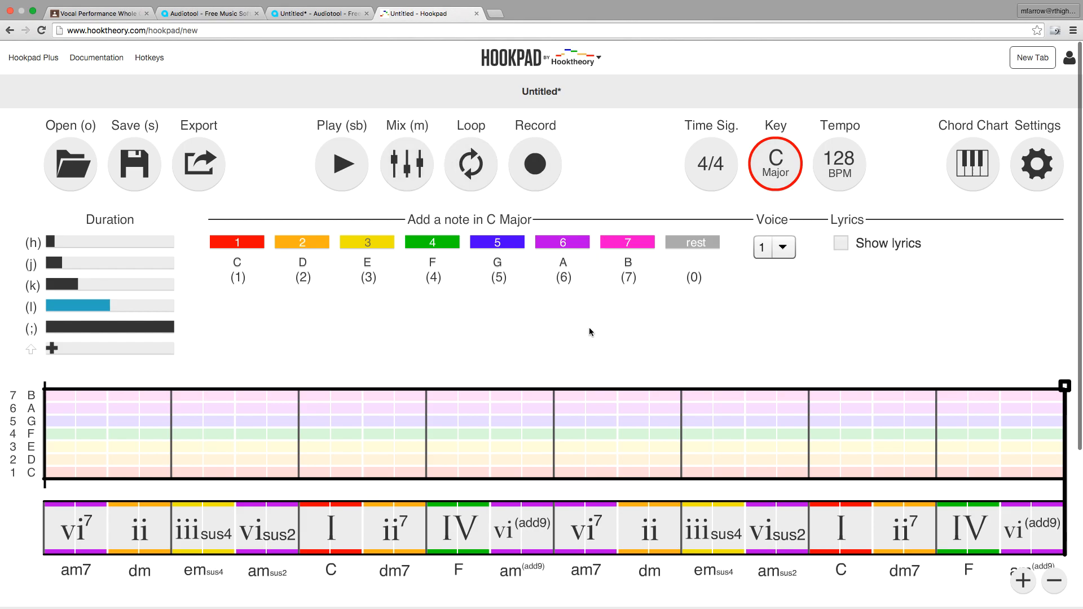
- Export the Hookpad chord progression as a MIDI file named trappl.mid
left_click(198, 164)
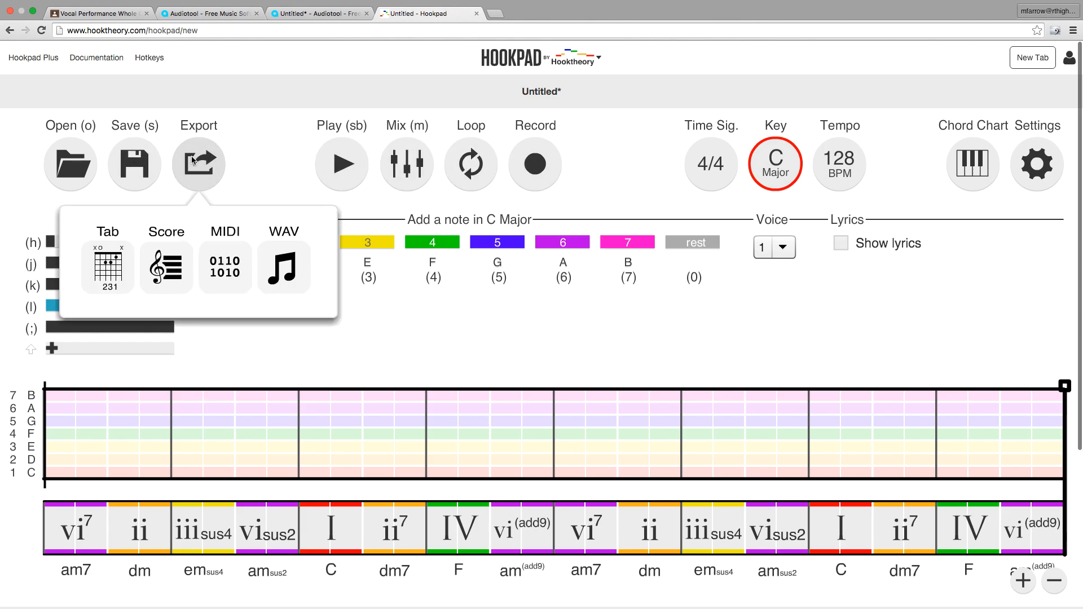
left_click(235, 263)
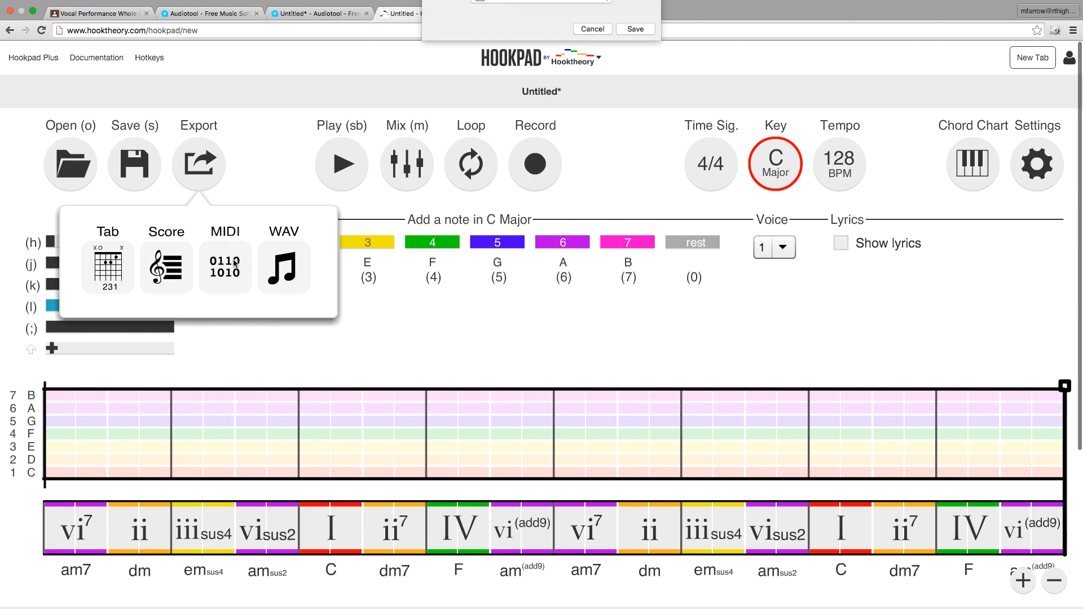
type("trappl.mid")
key("Return")
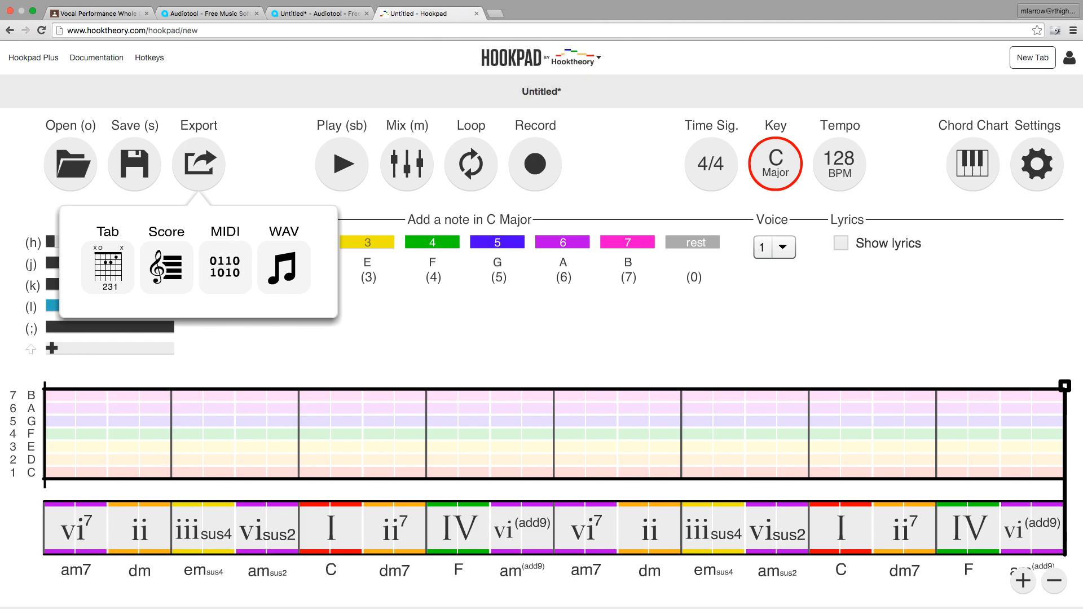
- Switch to the untitled Audiotool project and add a Pulverisateur synth in the empty area below the mixer
left_click(299, 14)
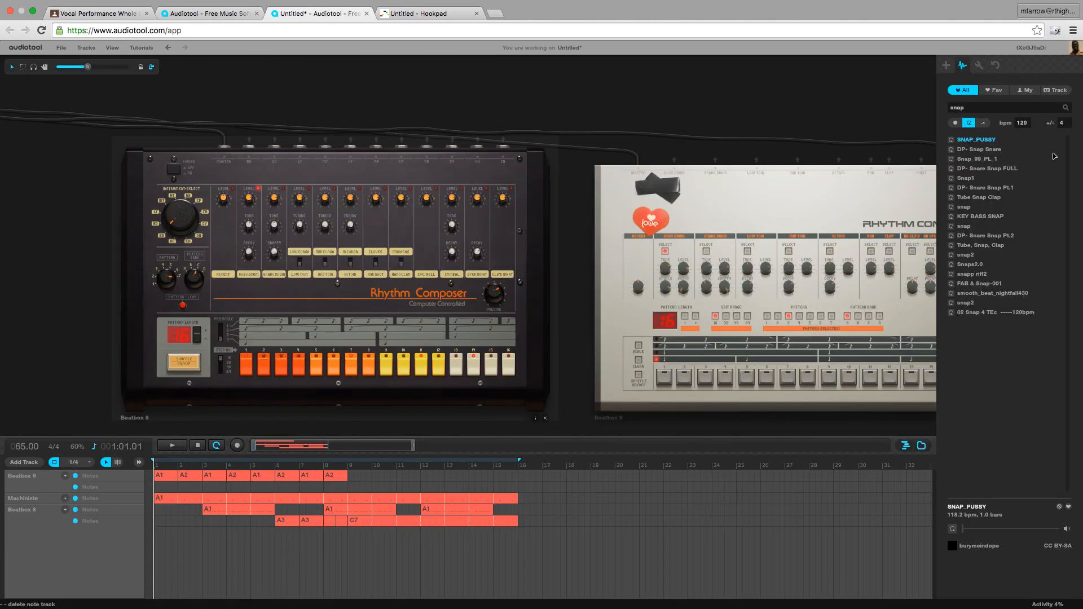
left_click(946, 65)
left_click_drag(981, 137, 154, 386)
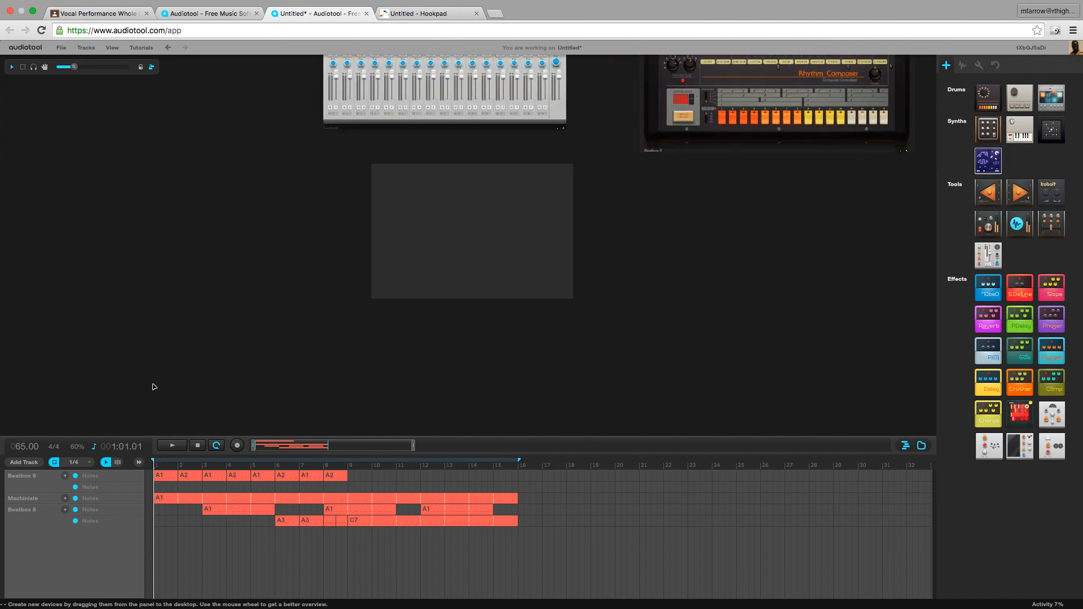
- Import the MIDI notes from trappl.mid into the Pulverisateur
right_click(374, 242)
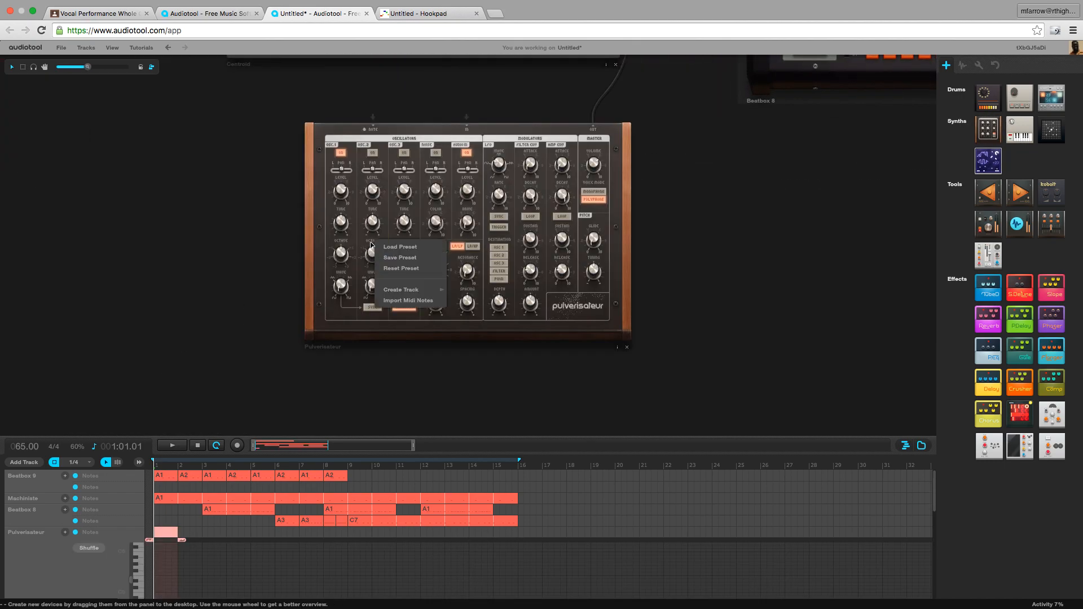
left_click(407, 301)
scroll(547, 112, "down", 10)
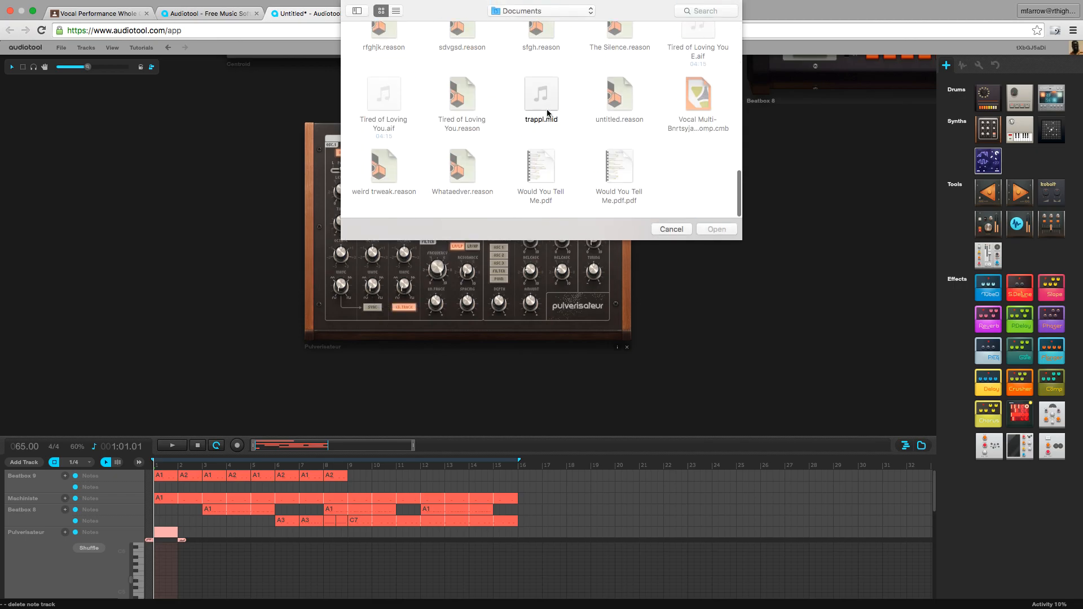
left_click(547, 109)
left_click(716, 229)
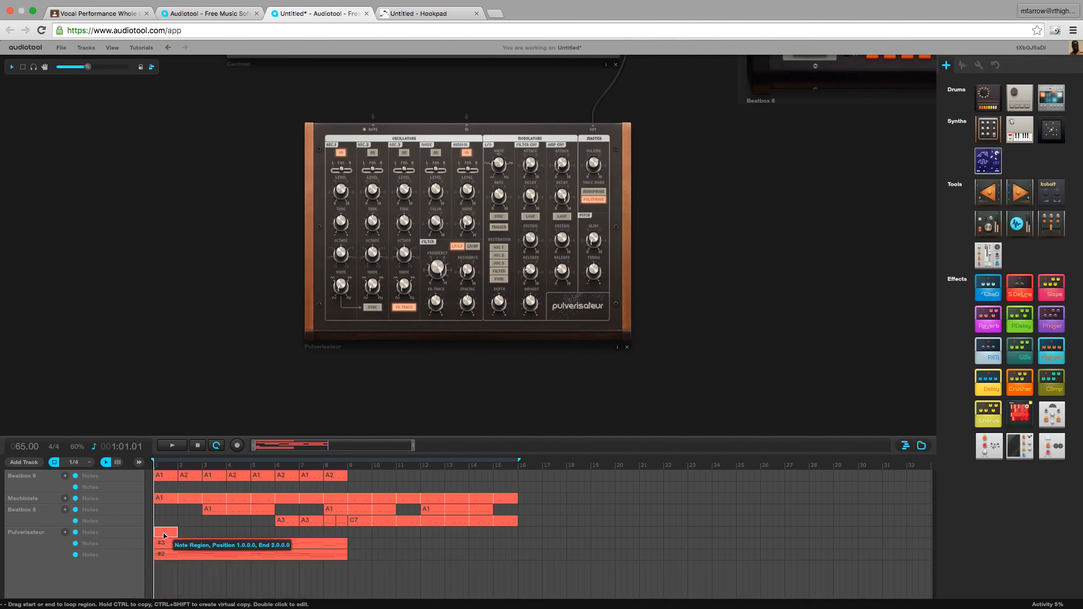
- Move the lower imported Pulverisateur region to bar 11 and try the first oscillator's octave and wave knobs during playback
left_click_drag(188, 553, 435, 575)
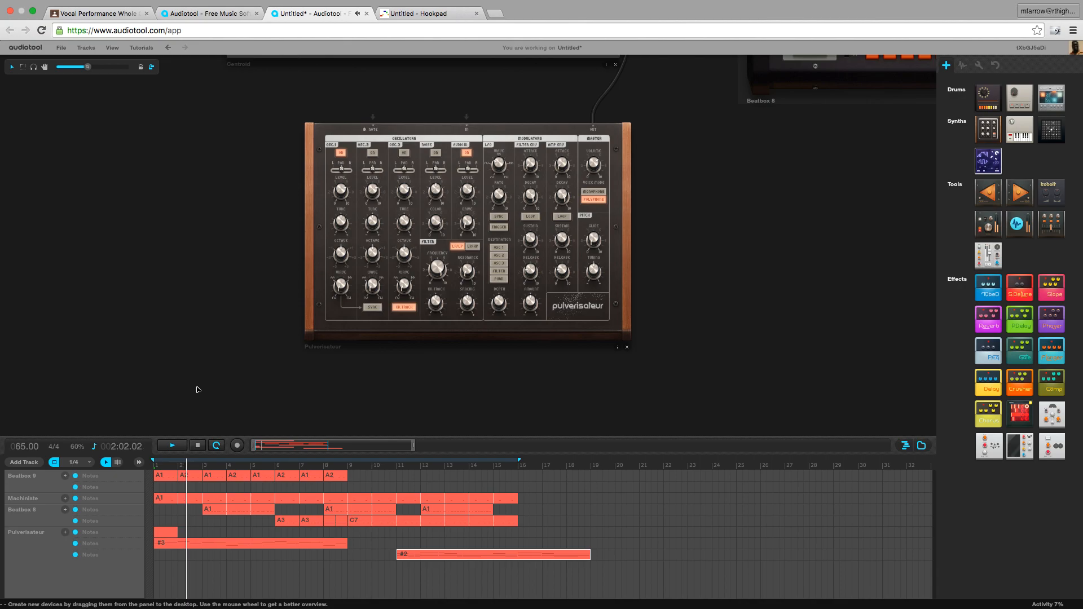
mouse_move(340, 253)
left_mouse_down()
mouse_move(339, 271)
mouse_move(343, 252)
left_mouse_up()
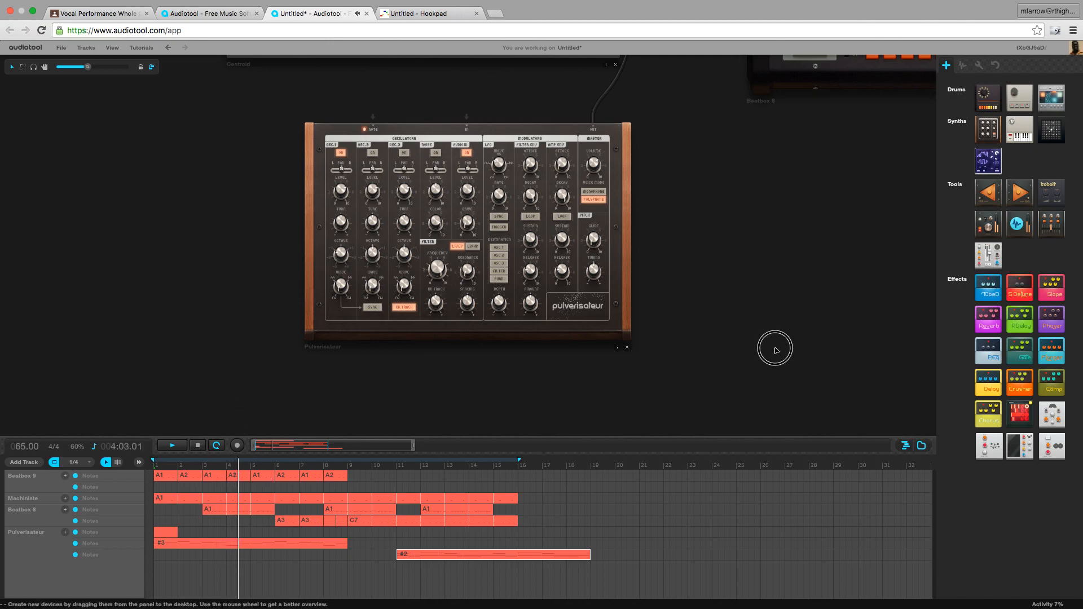
left_click_drag(782, 343, 598, 435)
left_click_drag(699, 288, 660, 387)
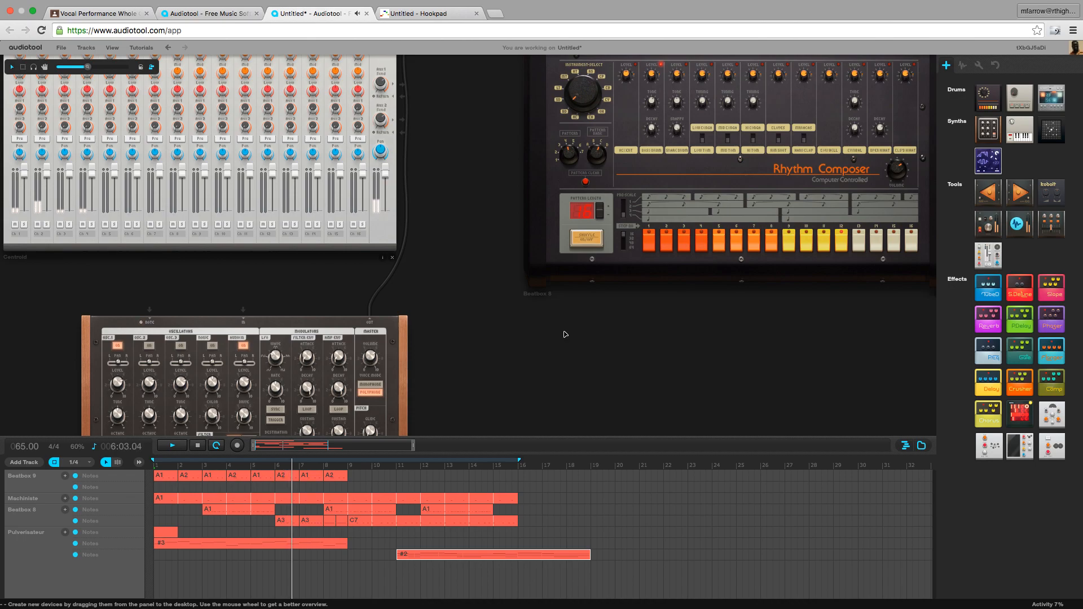
left_click_drag(196, 280, 322, 255)
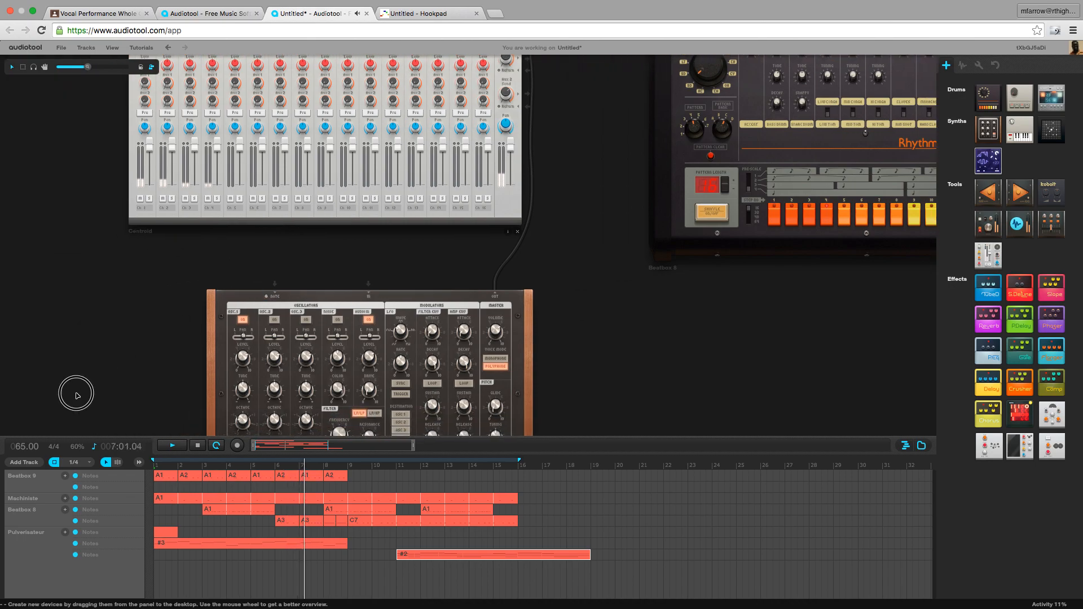
left_click_drag(76, 395, 100, 323)
mouse_move(262, 352)
left_click_drag(262, 349, 265, 345)
left_click_drag(269, 386, 221, 316)
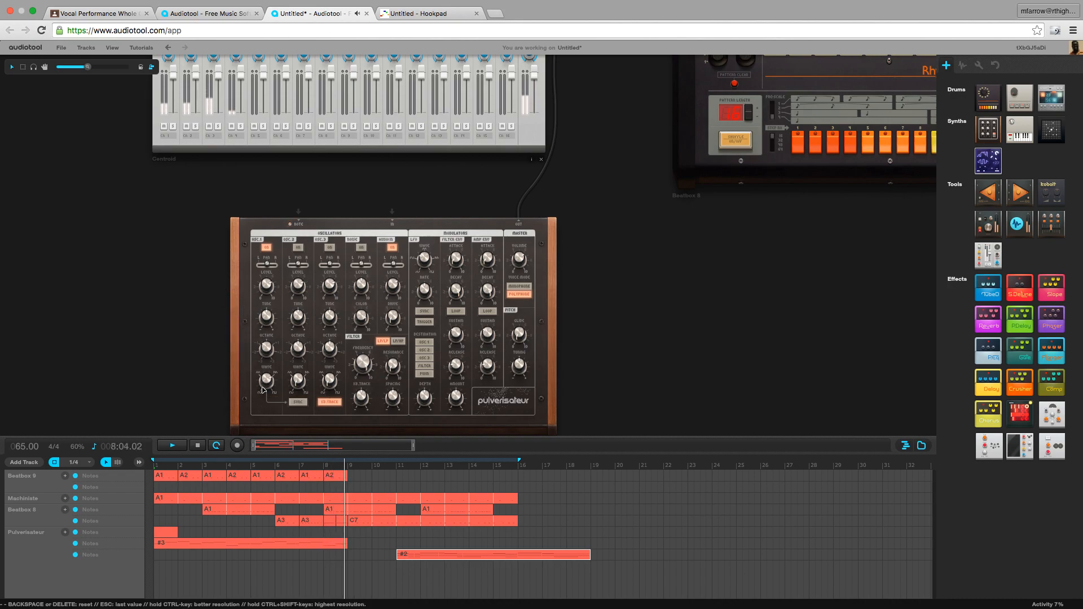
- Move the lower imported Pulverisateur region to start at bar 9 and adjust the first oscillator's wave setting
left_click_drag(423, 556, 376, 560)
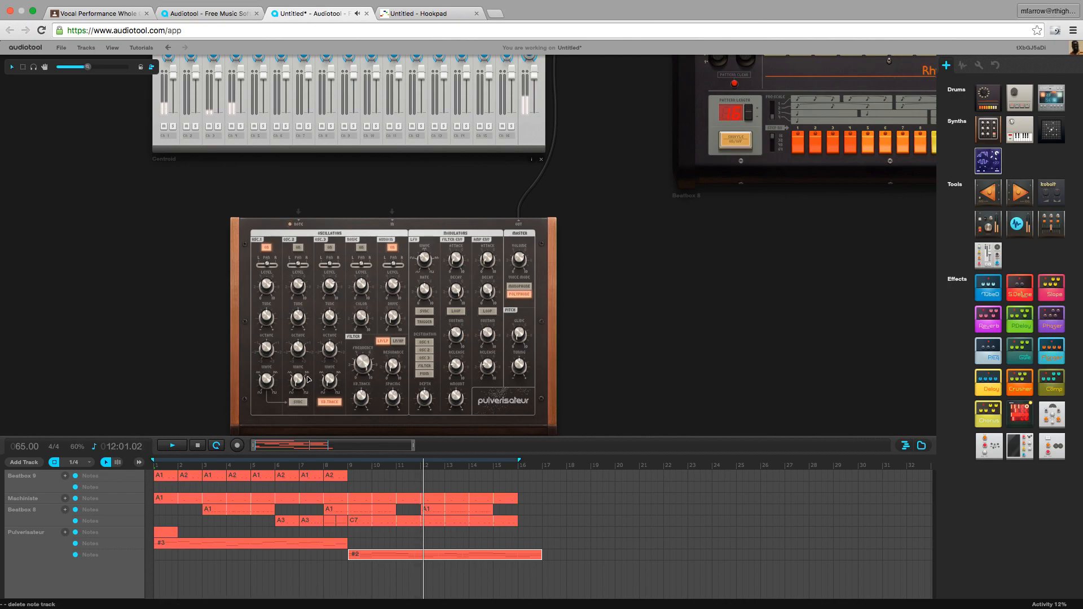
mouse_move(371, 366)
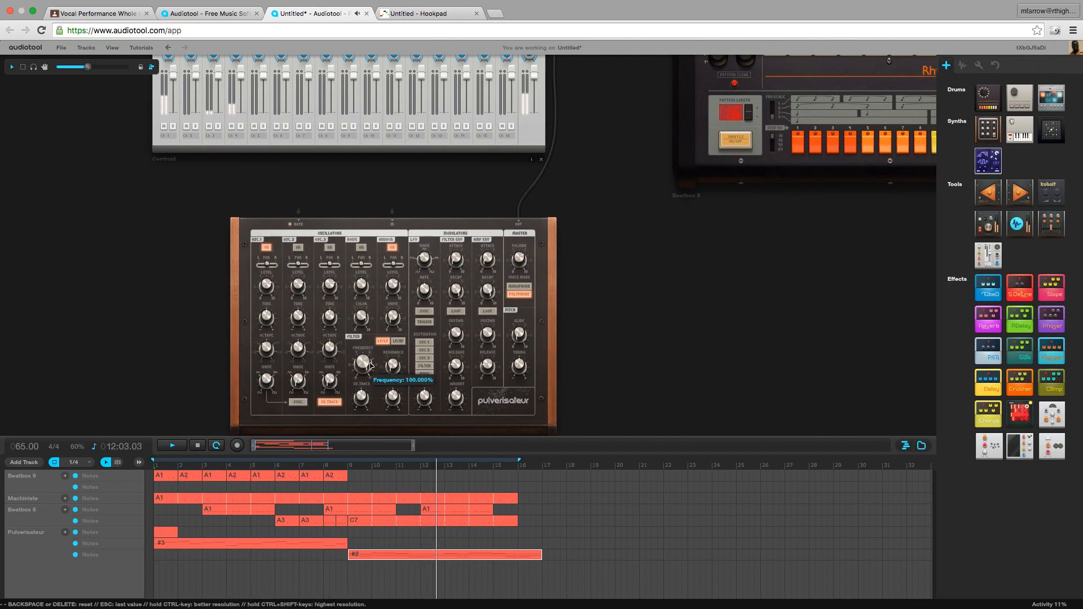
left_click_drag(266, 382, 262, 433)
left_click_drag(269, 381, 267, 404)
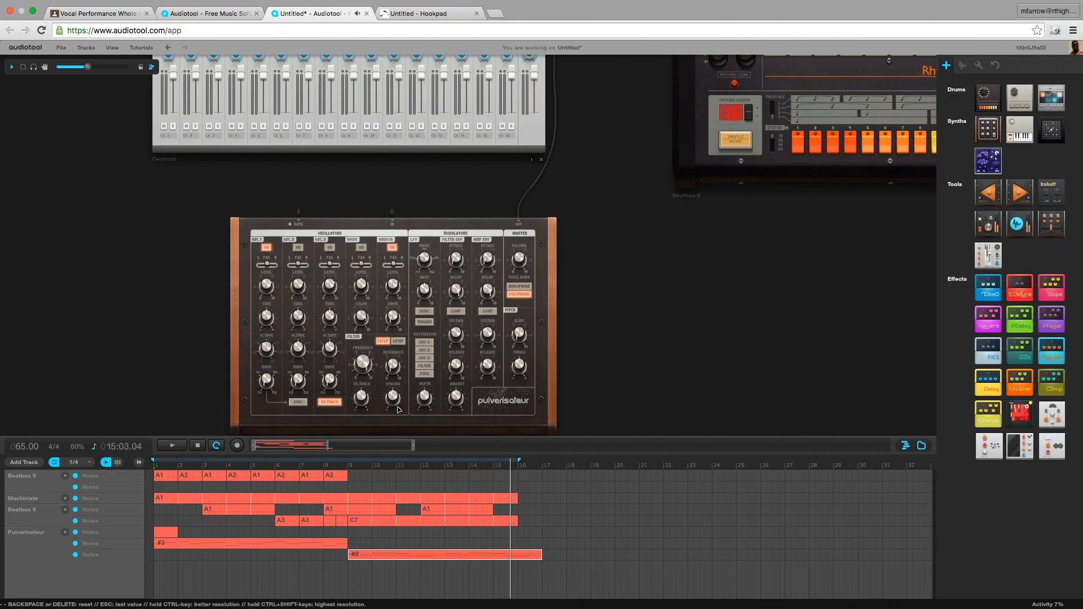
- Open the saved draft Baby Trap from your own tracks, discarding the unsaved changes in the current project
left_click(61, 48)
left_click(68, 62)
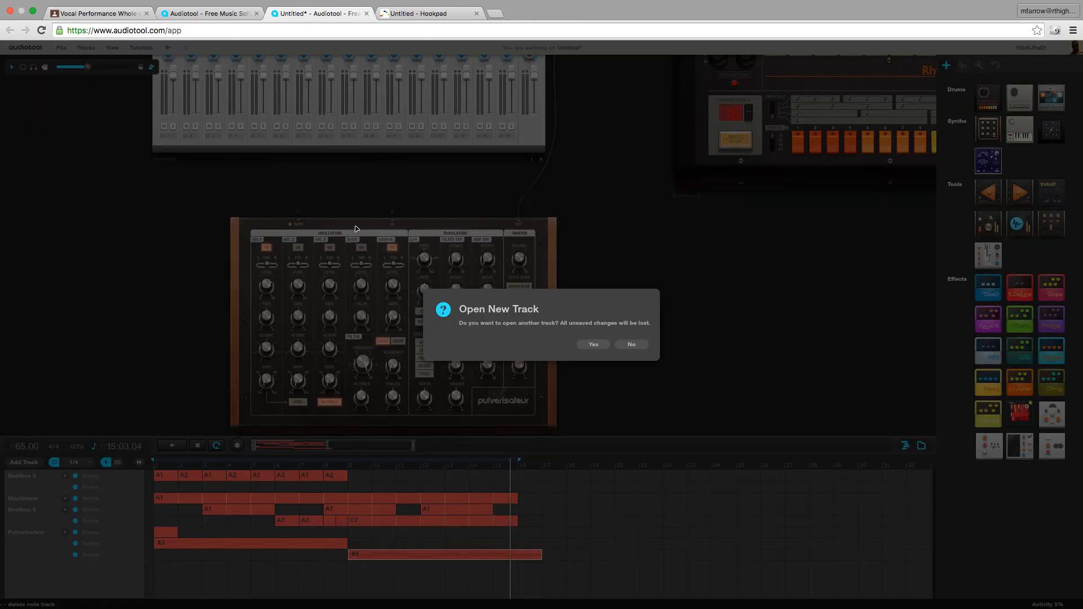
left_click(594, 344)
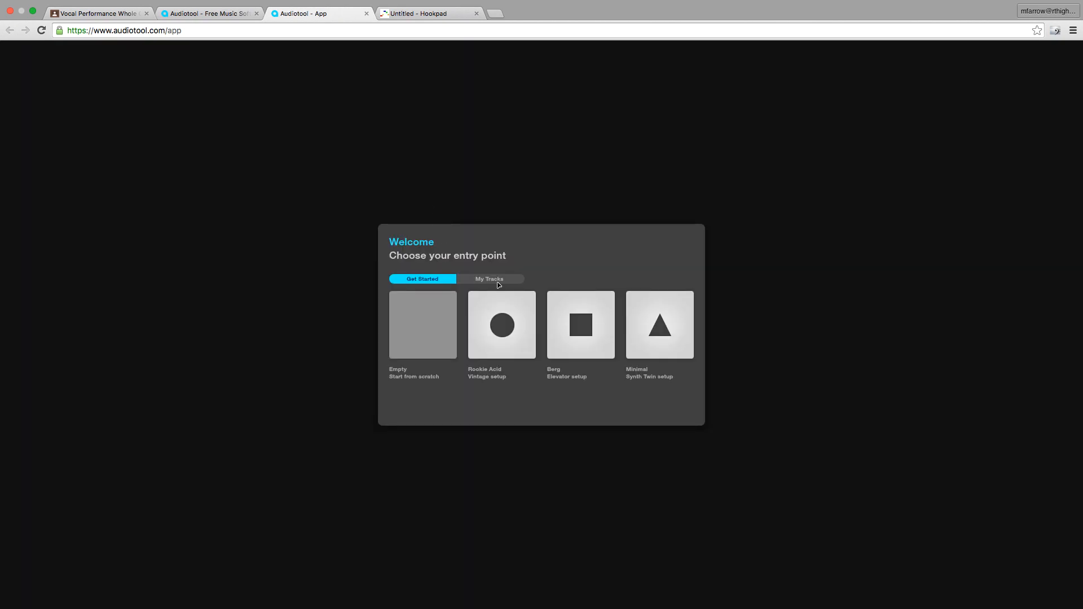
left_click(498, 282)
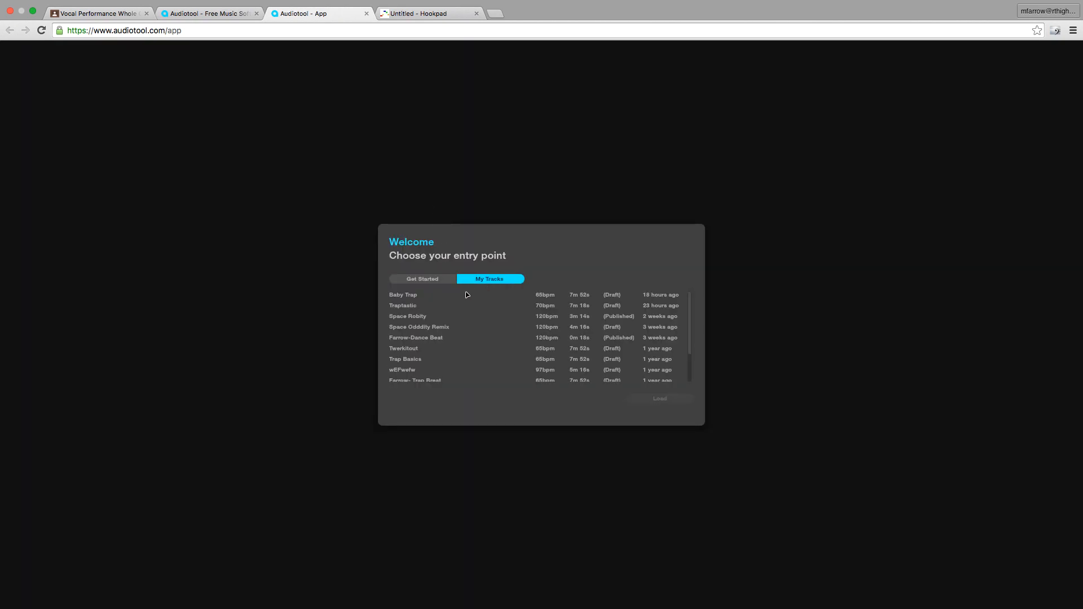
double_click(412, 296)
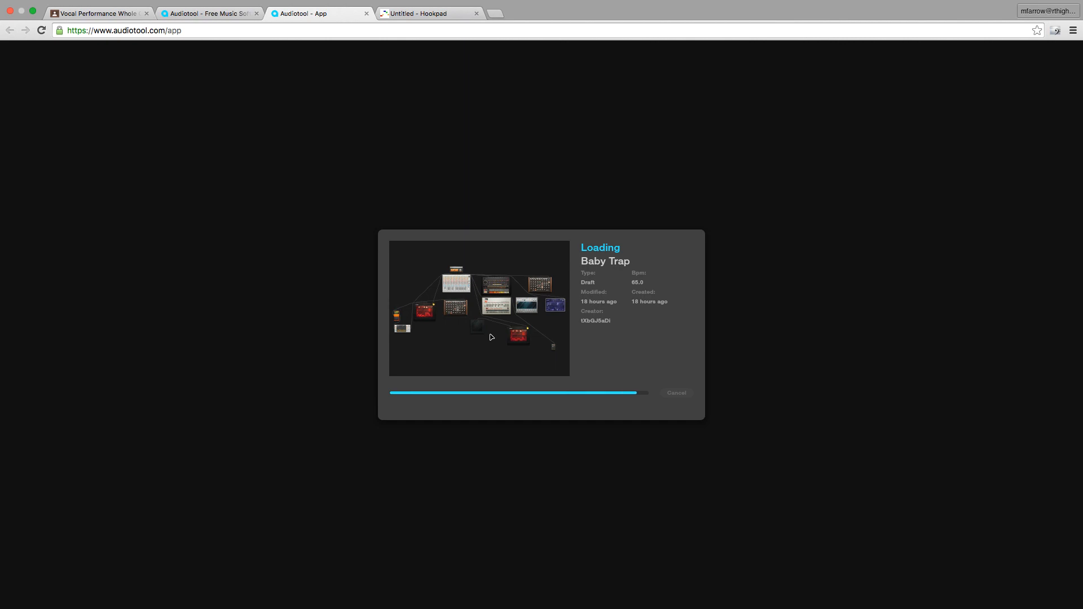
- Play Baby Trap with the whole arrangement shown in an enlarged timeline
scroll(426, 374, "left", 5)
scroll(427, 373, "down", 3)
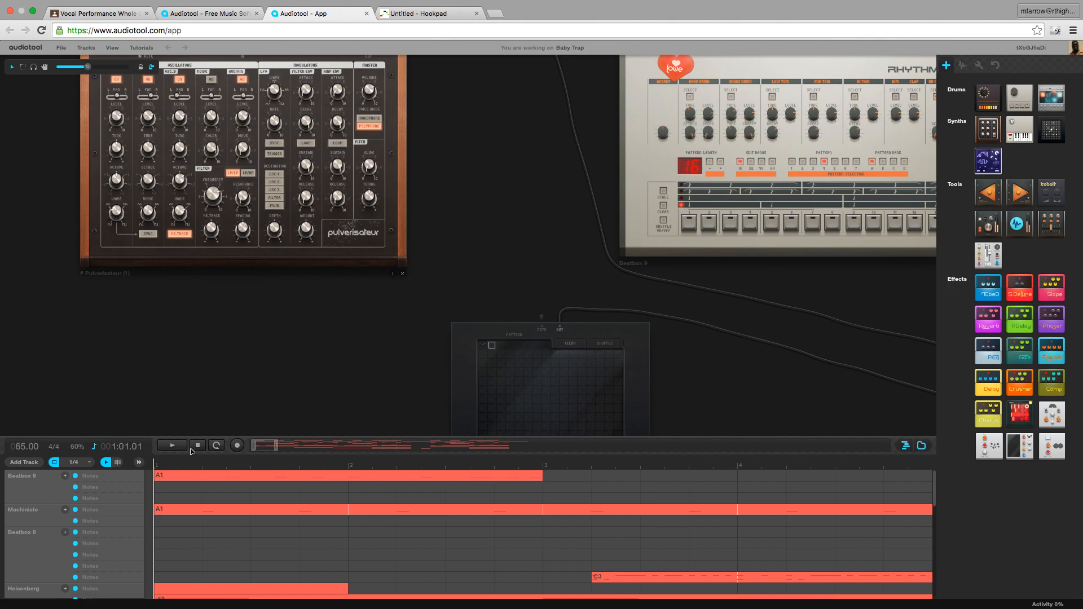
left_click_drag(277, 448, 594, 452)
scroll(374, 302, "left", 2)
scroll(374, 302, "down", 2)
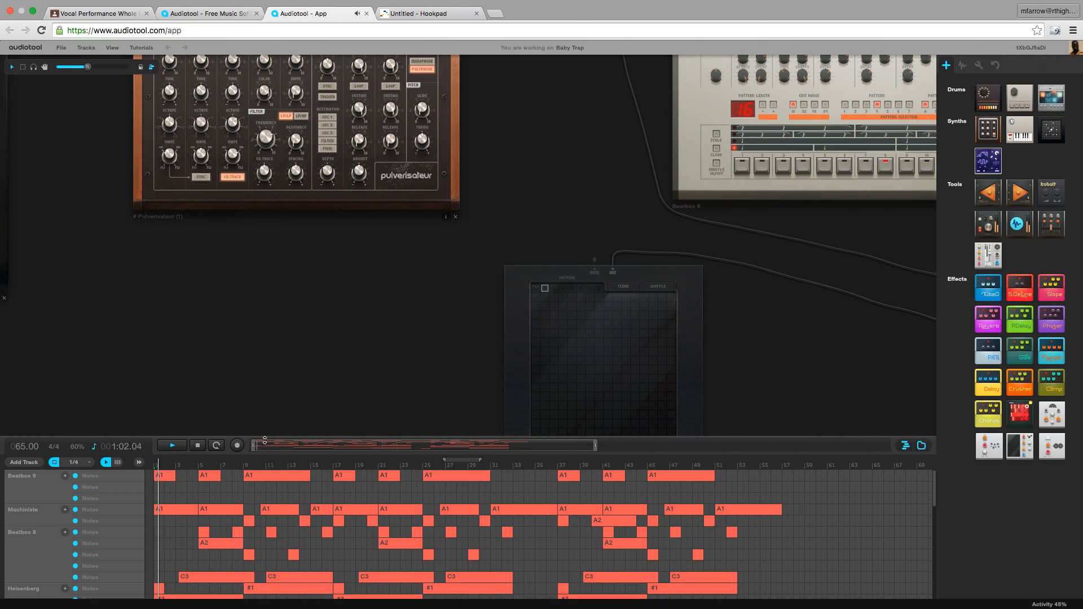
left_click_drag(263, 439, 266, 289)
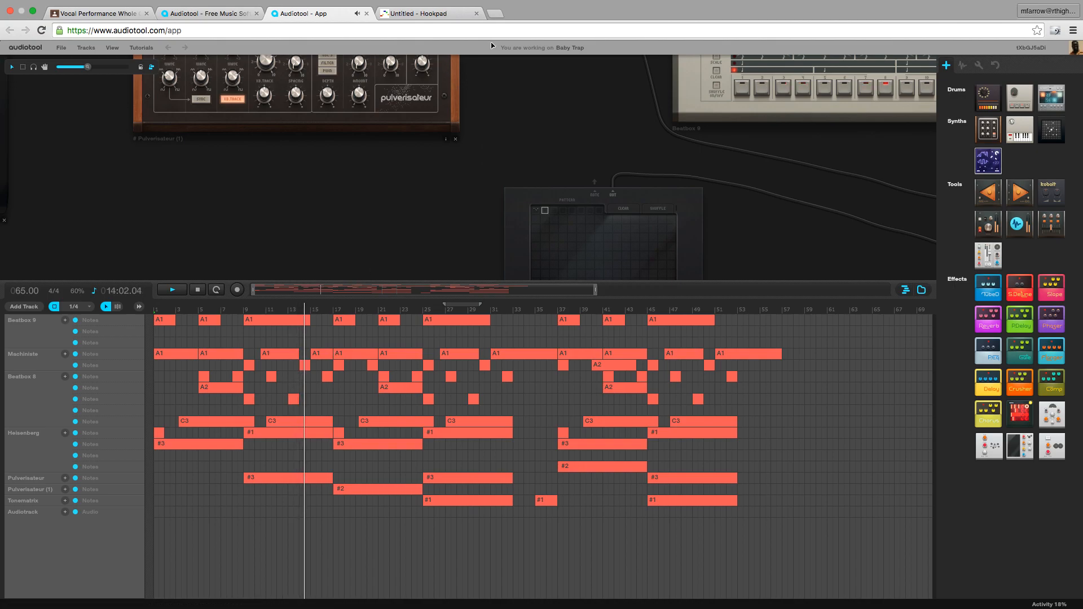
mouse_move(517, 1)
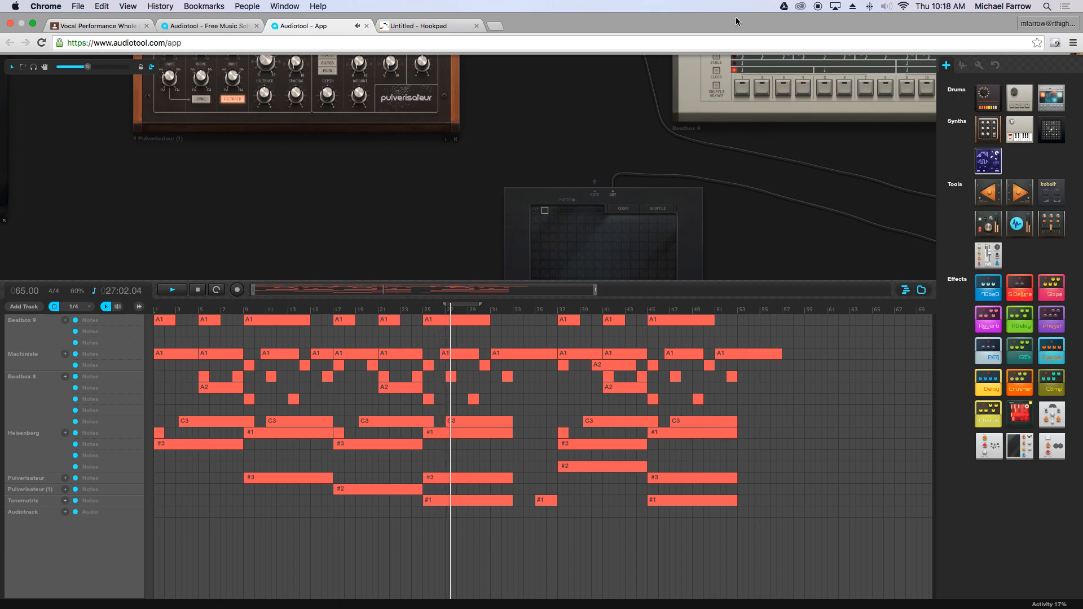
- Expand Heisenberg, Beatbox 8, Machiniste and Beatbox 9 regions between bars 25 and 39 to examine their note patterns
double_click(469, 432)
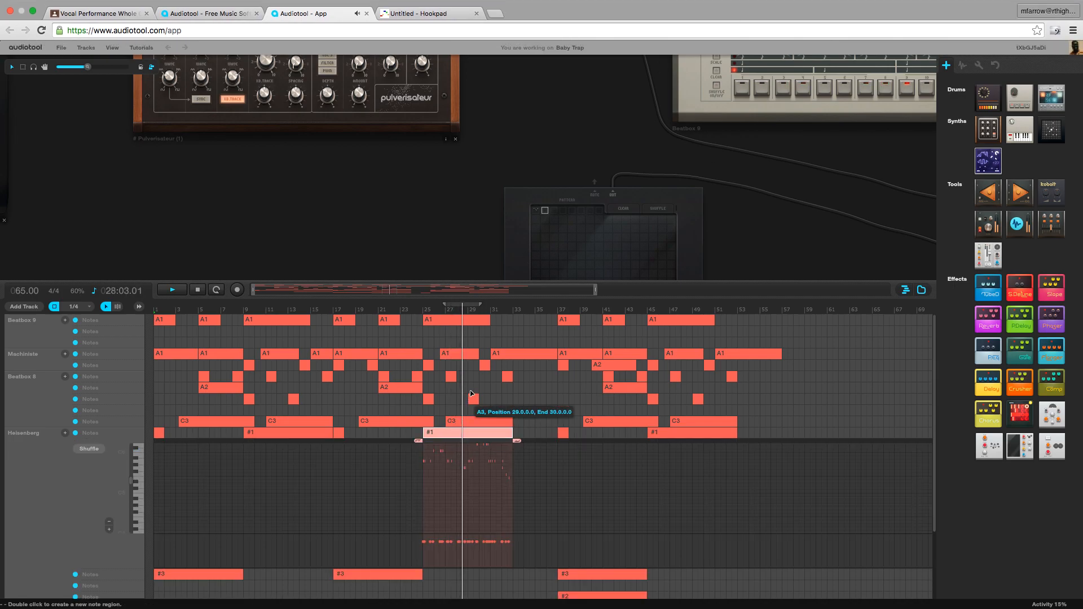
double_click(474, 421)
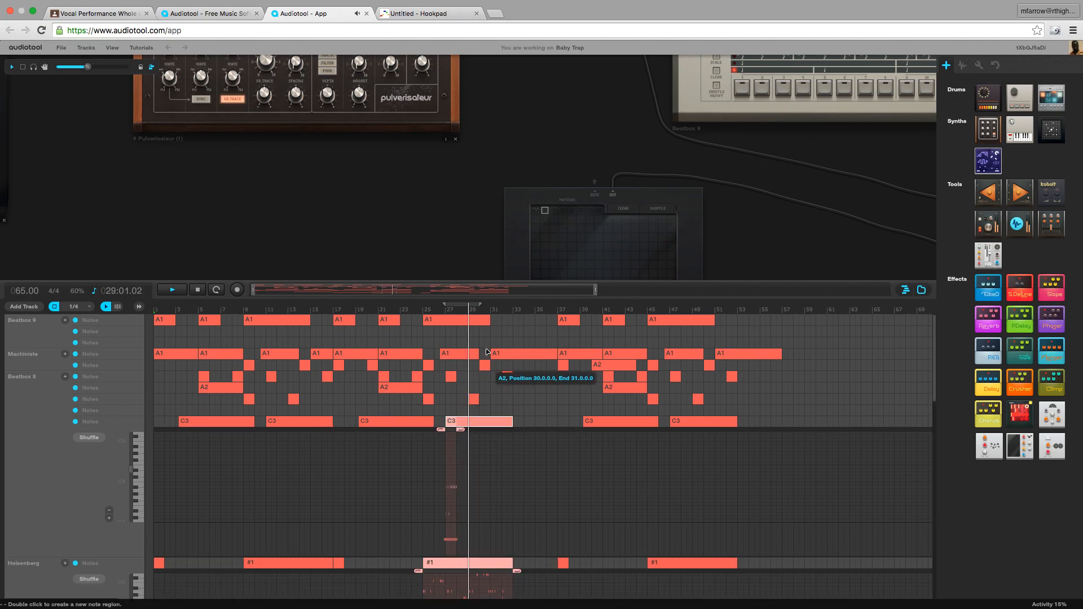
double_click(473, 399)
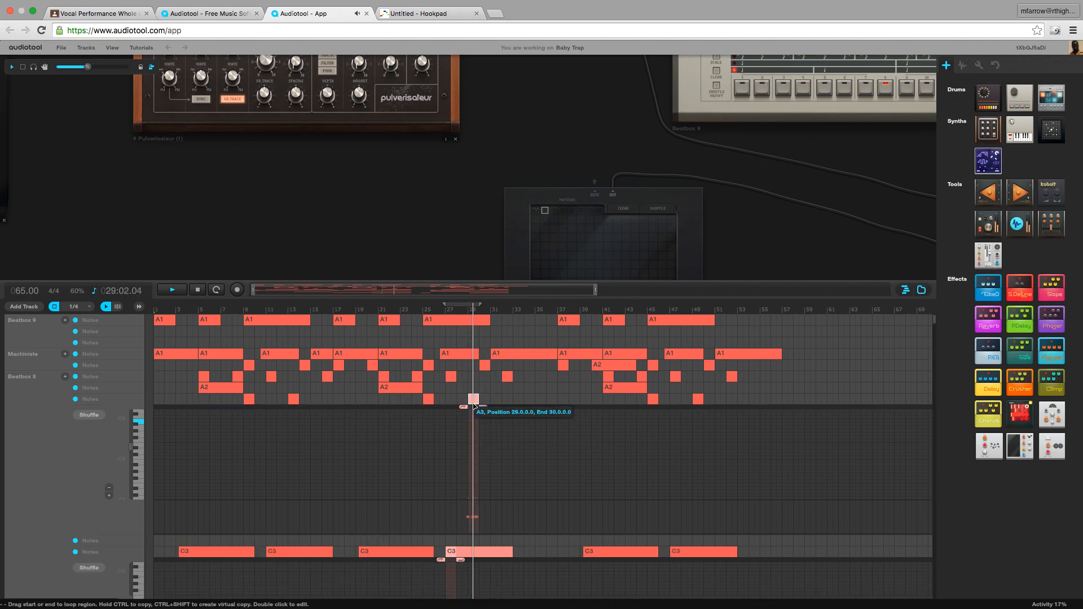
double_click(485, 365)
double_click(517, 358)
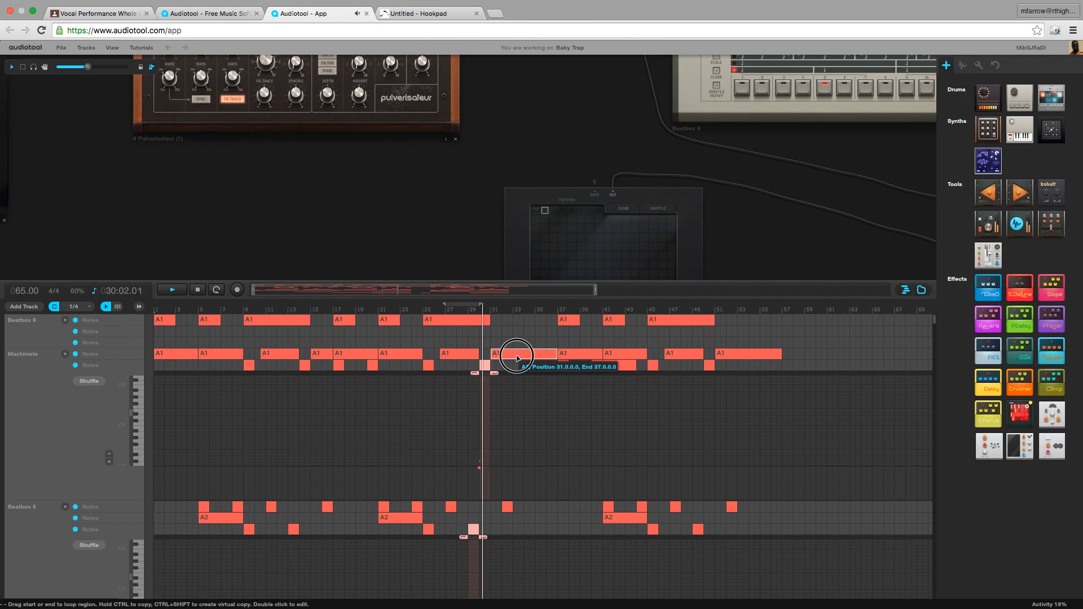
double_click(567, 320)
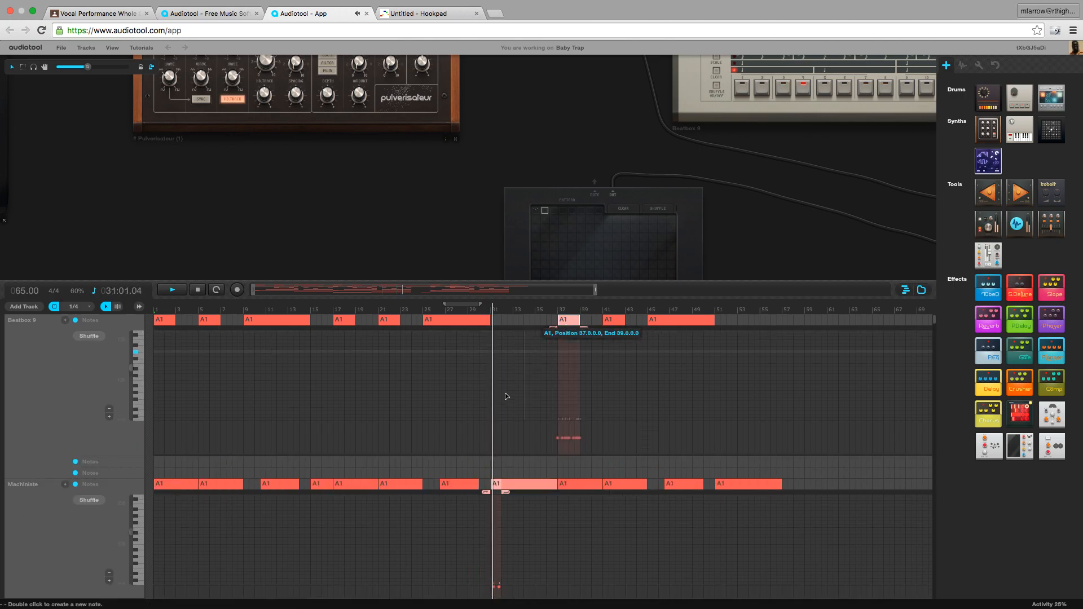
scroll(508, 435, "down", 3)
scroll(507, 440, "down", 1)
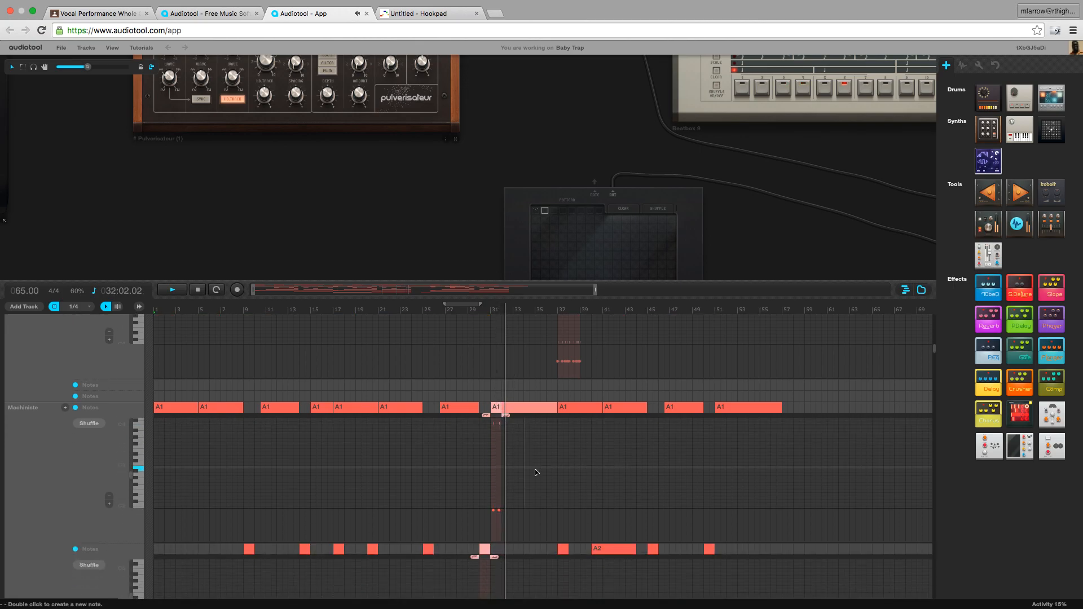
scroll(530, 508, "down", 1)
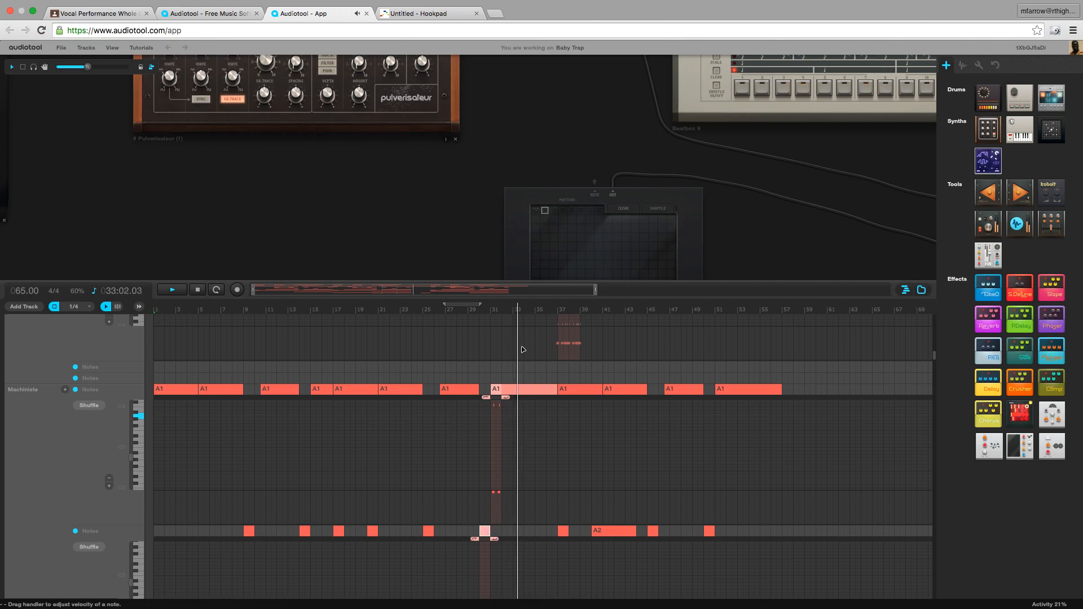
- Collapse all the expanded note regions and stop playback of Baby Trap
double_click(496, 389)
left_click(485, 404)
double_click(485, 404)
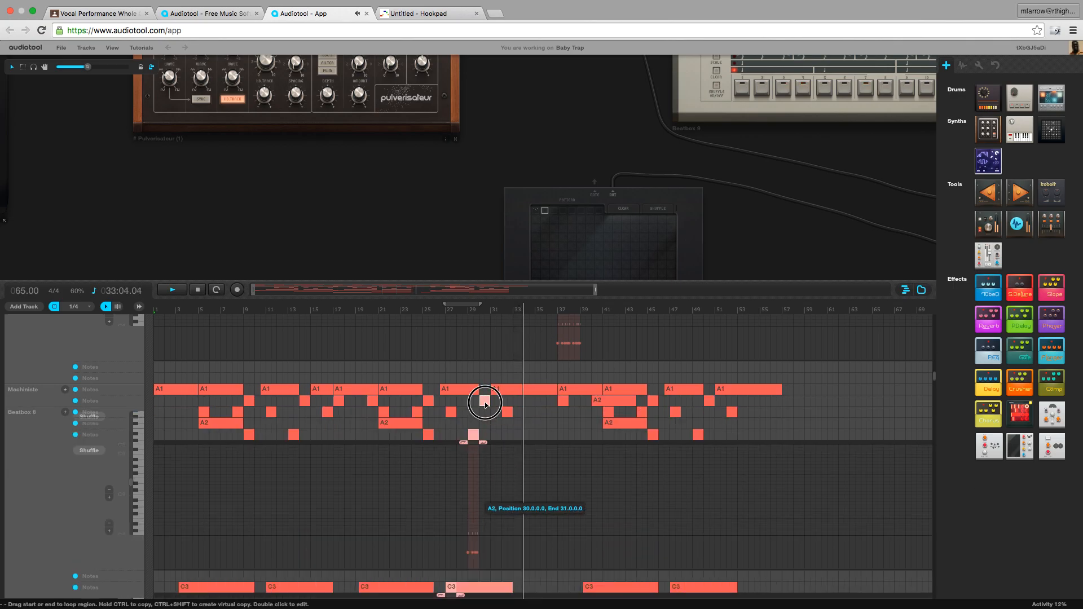
double_click(475, 435)
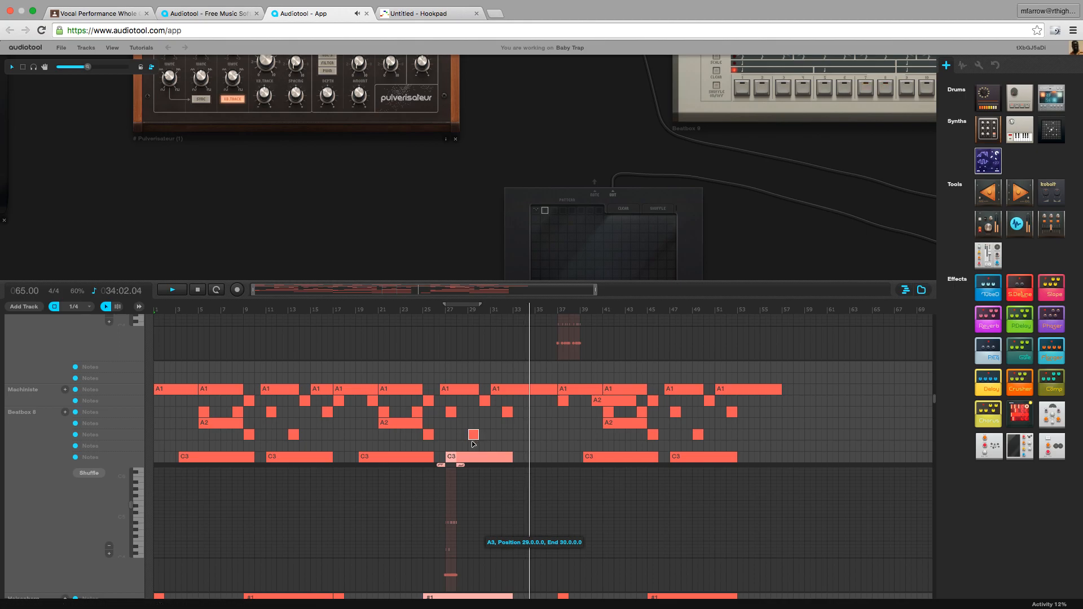
double_click(453, 459)
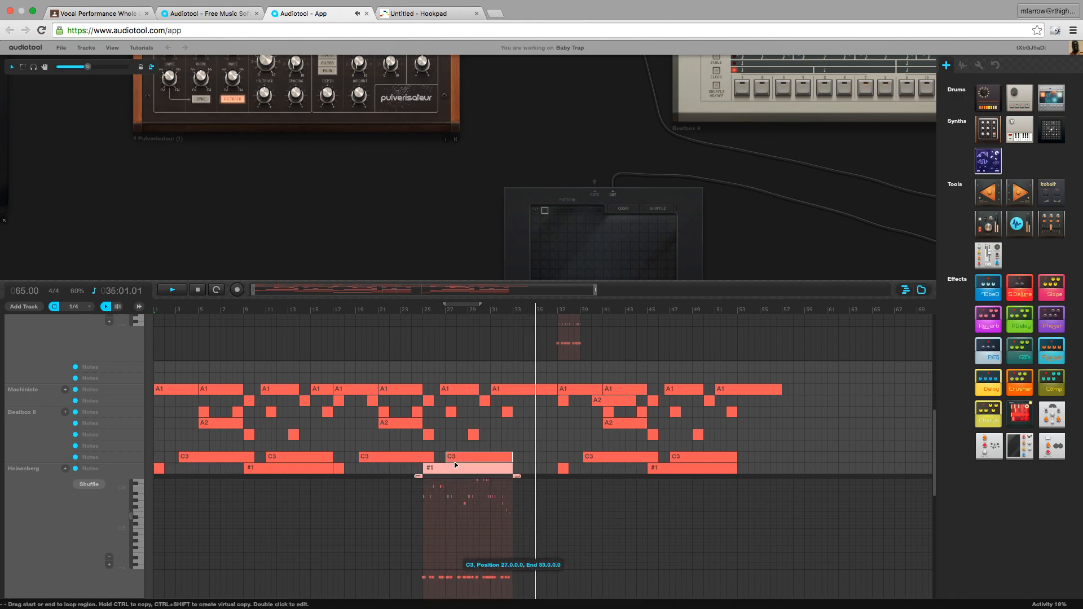
double_click(456, 468)
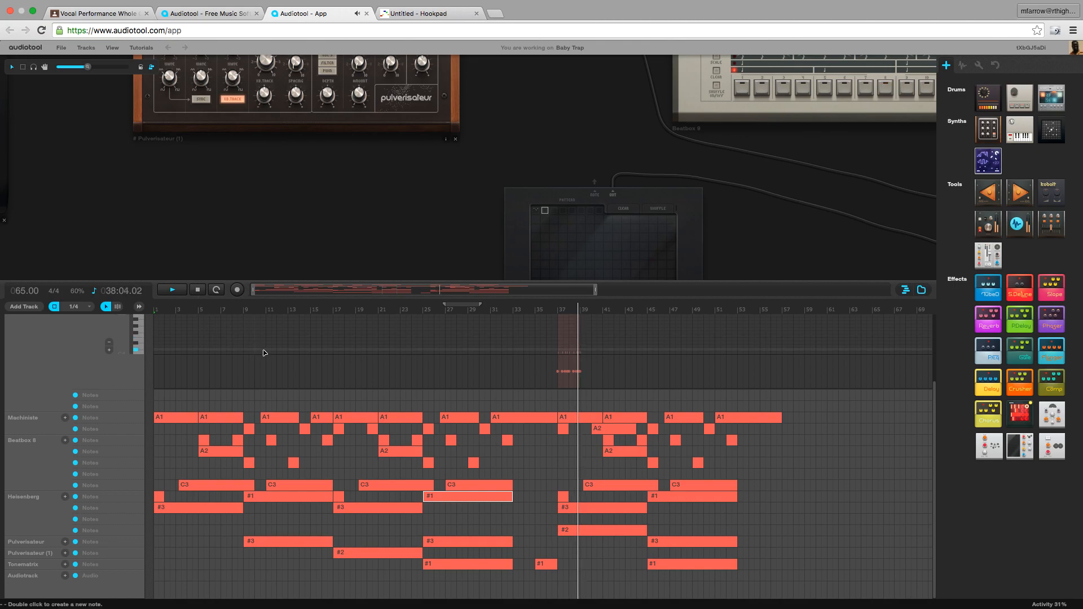
left_click_drag(264, 353, 300, 419)
scroll(300, 419, "up", 3)
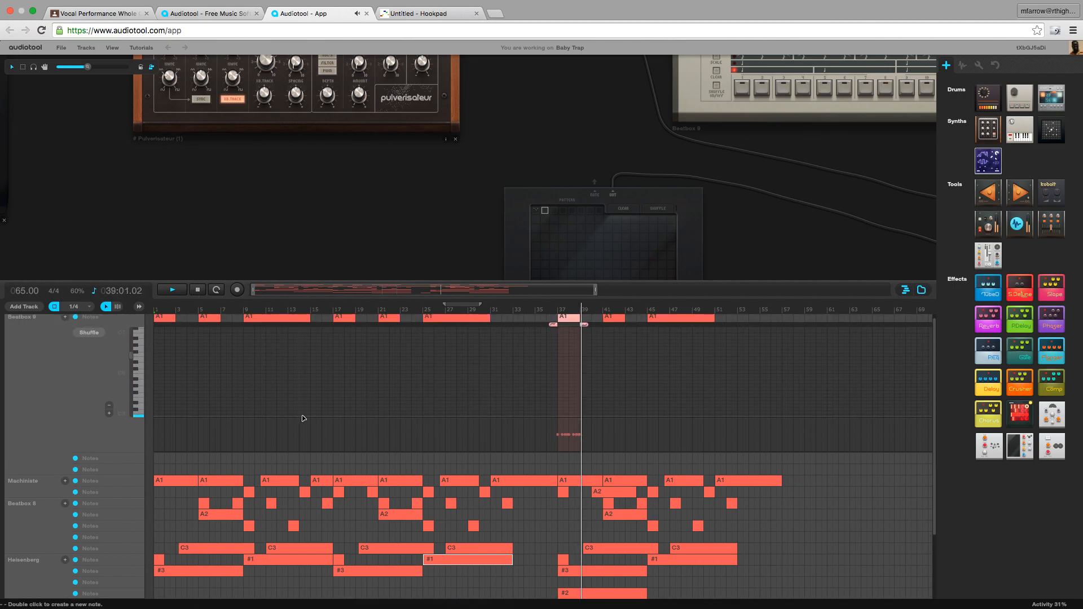
double_click(573, 319)
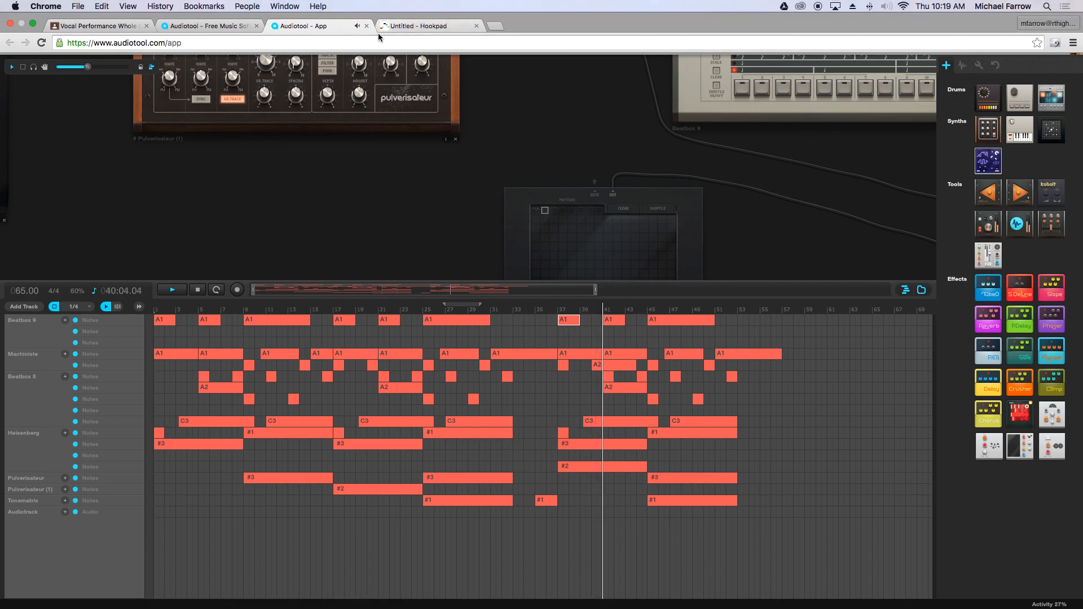
left_click(199, 290)
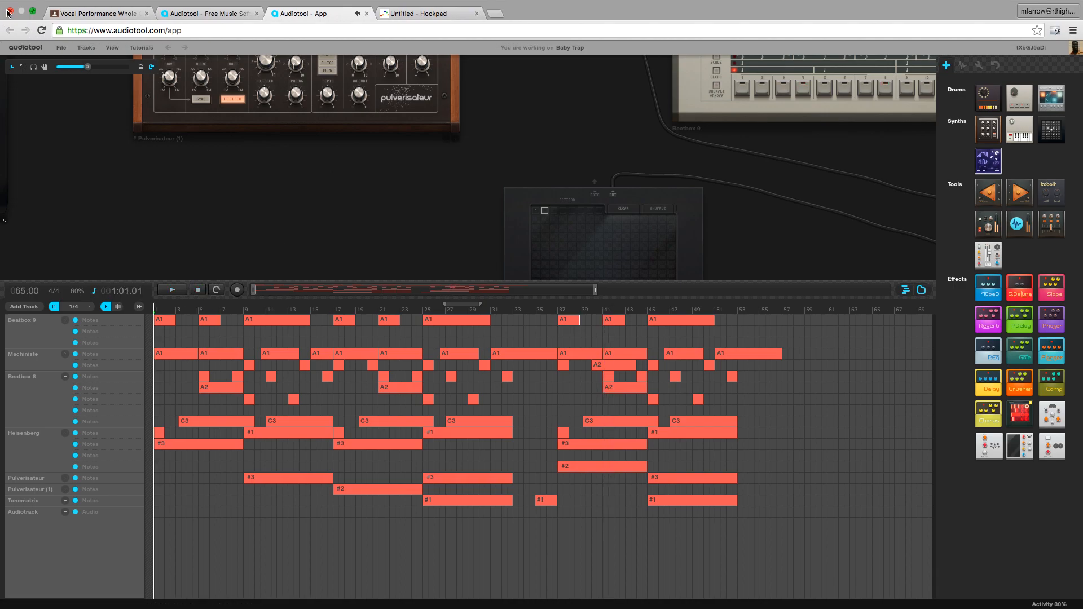